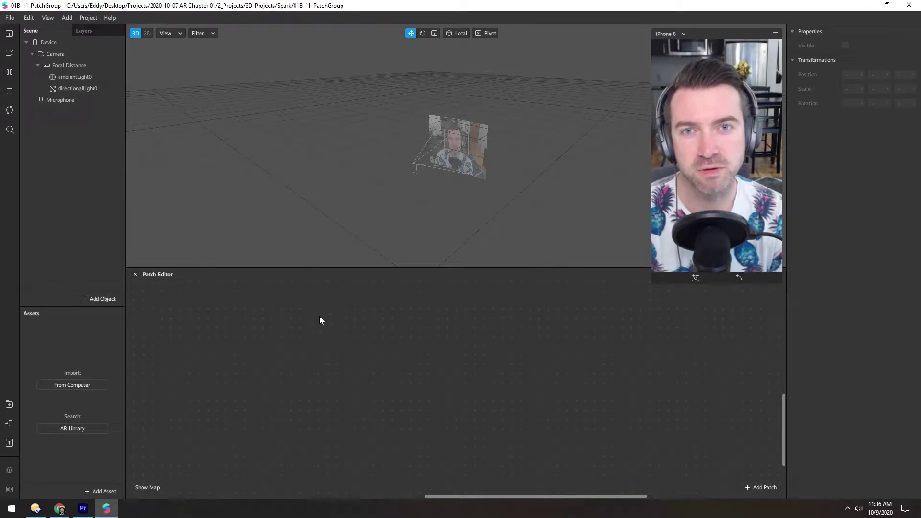
Look over the Workspace panel options, then close the menu without changing anything.
left_click(9, 35)
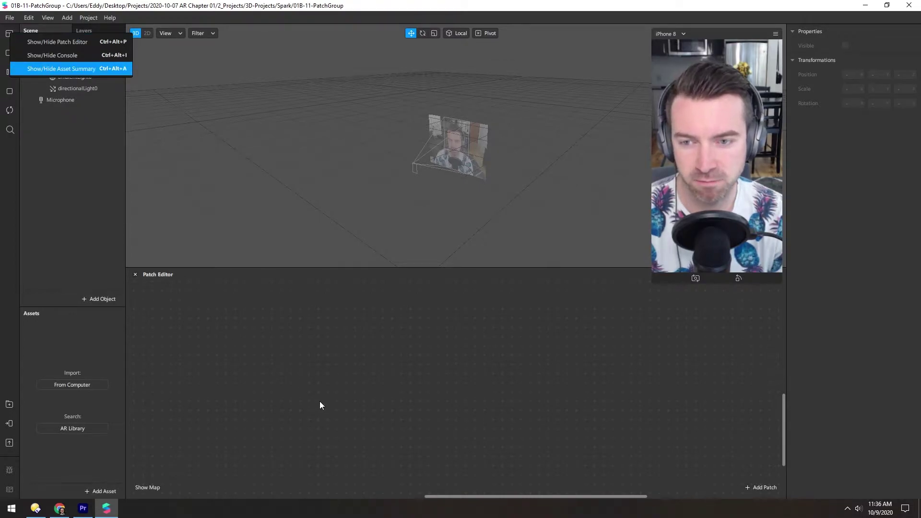
left_click(297, 370)
Add a Loop Animation patch and set its Duration to 0.1.
right_click(274, 348)
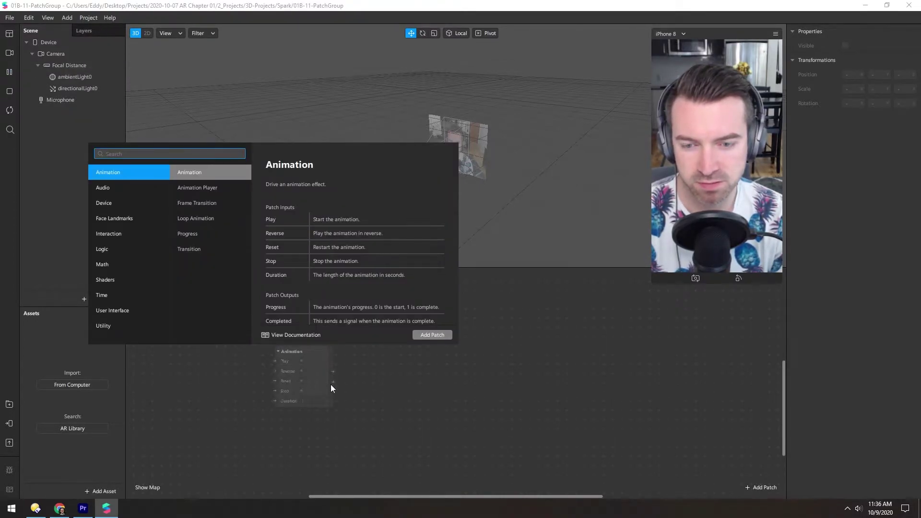
left_click(236, 376)
right_click(284, 345)
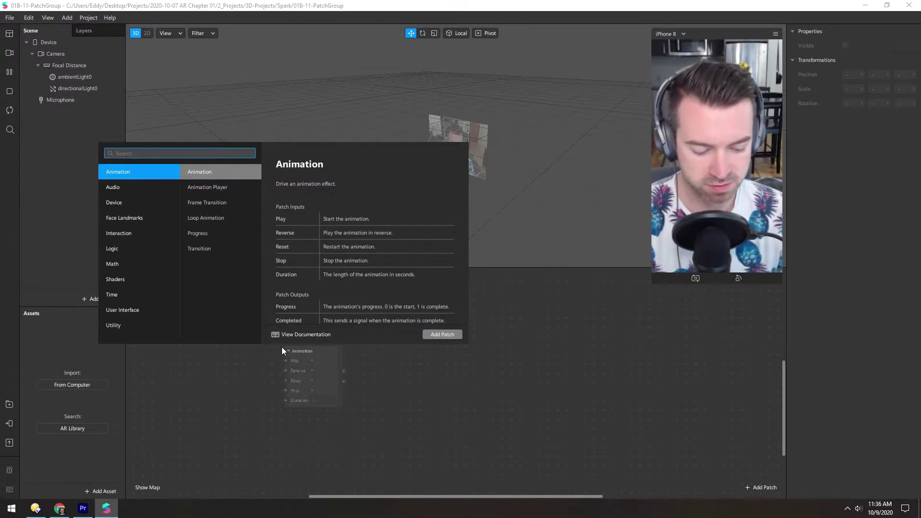
type("loop")
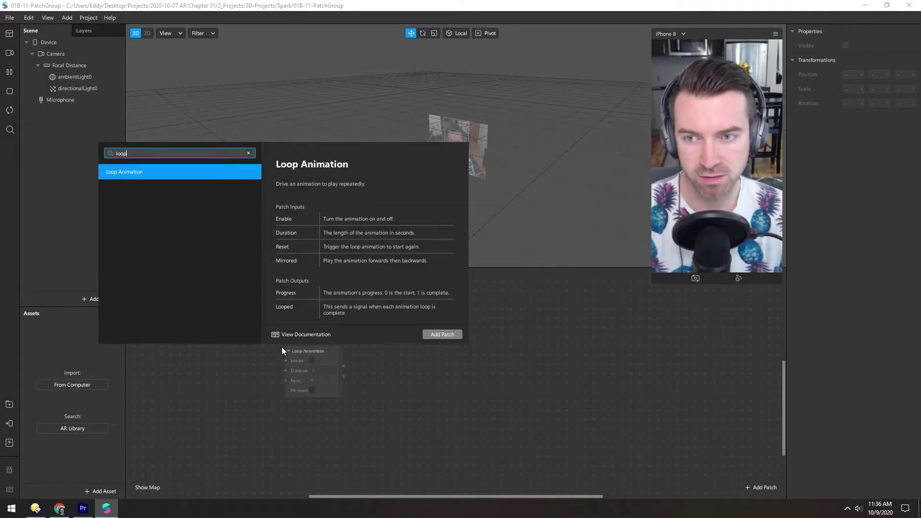
key("Return")
left_click_drag(321, 355, 304, 346)
left_click(305, 353)
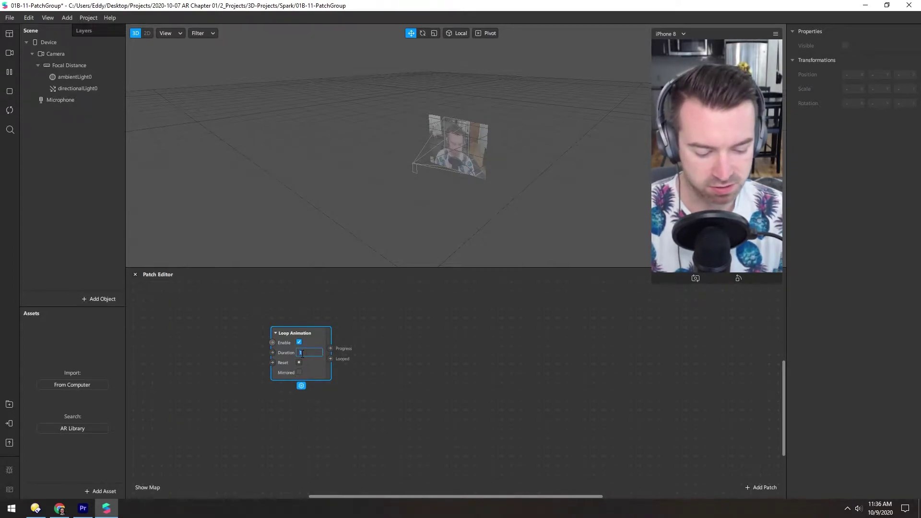
type("0.1")
key("Return")
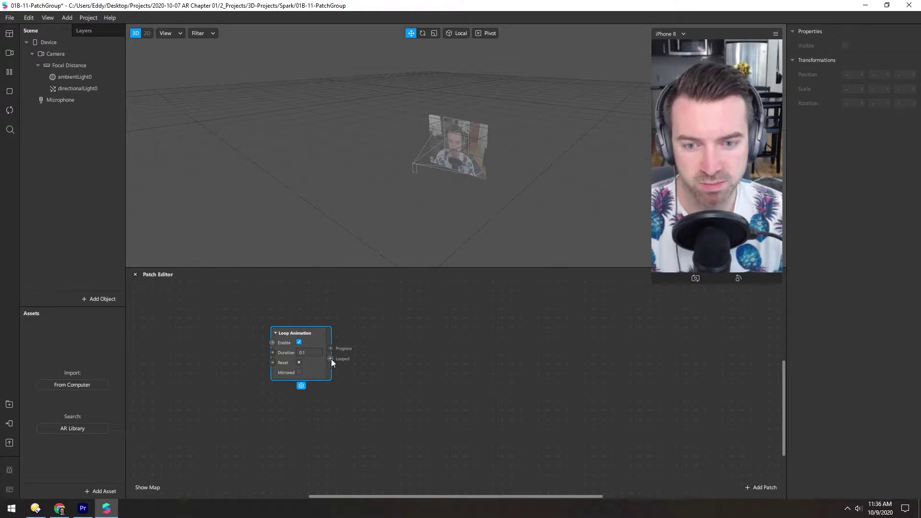
Add a Random patch wired to Loop Animation's Looped output and preview its Value.
left_click_drag(331, 359, 381, 341)
type("random")
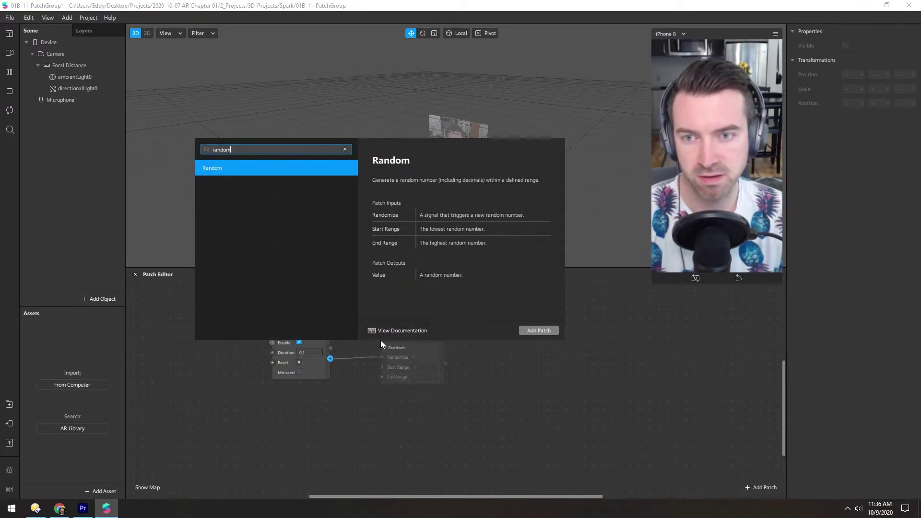
key("Return")
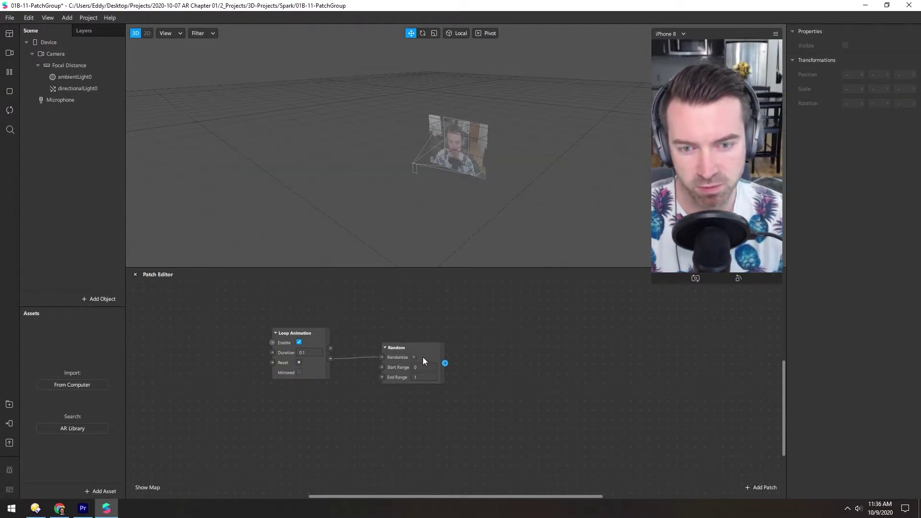
left_click_drag(423, 359, 393, 341)
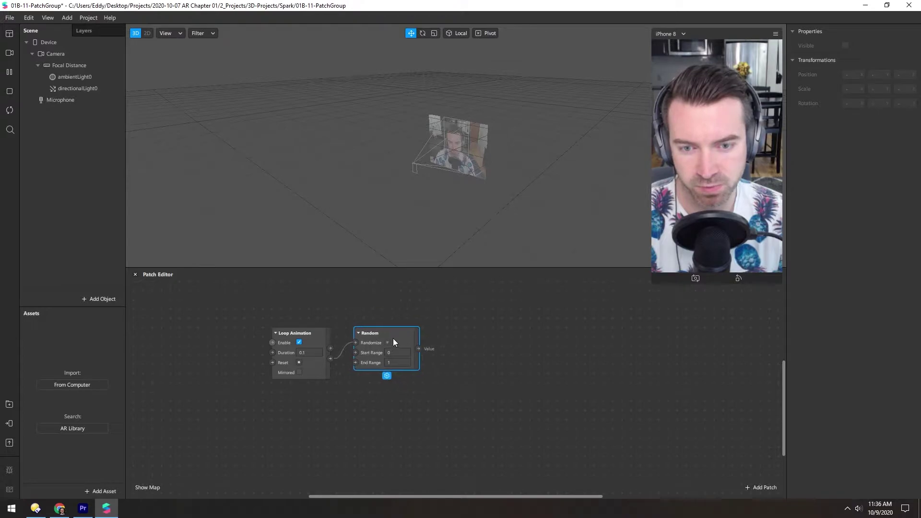
left_click(418, 350)
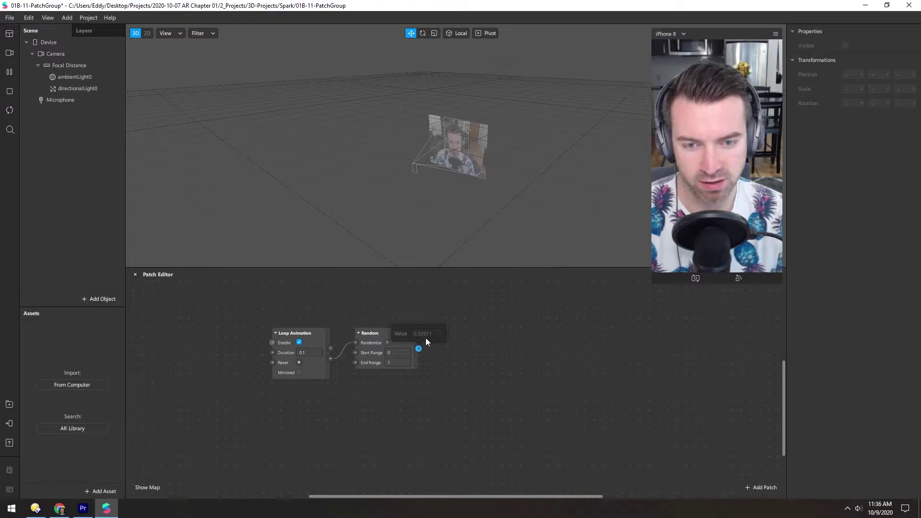
left_click(369, 407)
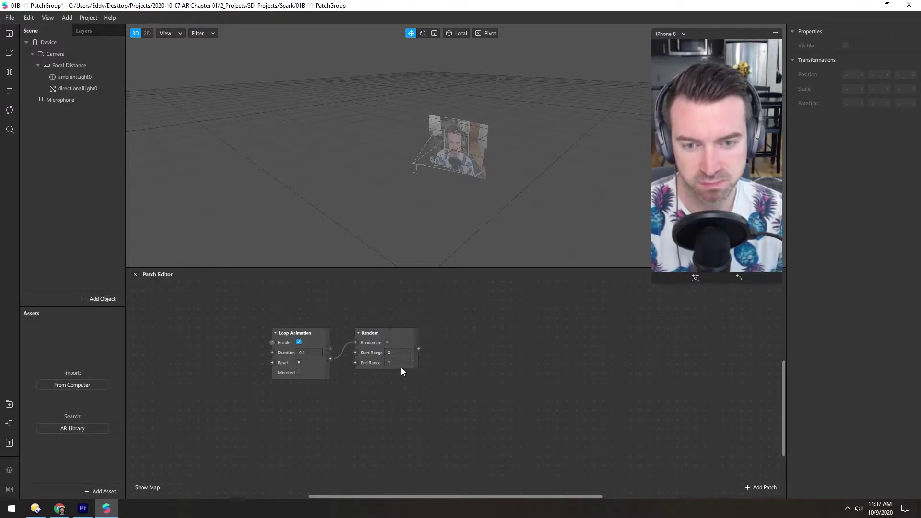
Add a Pack patch fed by Random's Value and set it to Vector 4.
left_click_drag(419, 349, 469, 349)
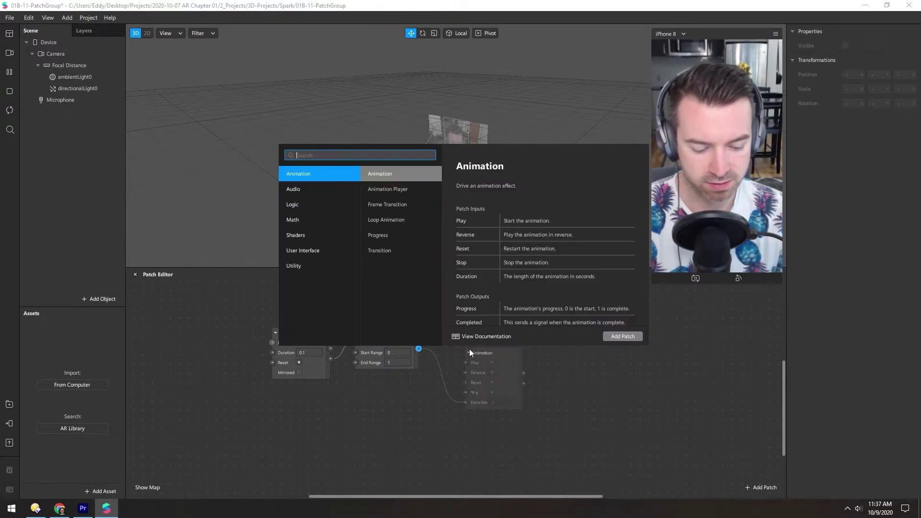
type("pack")
key("Return")
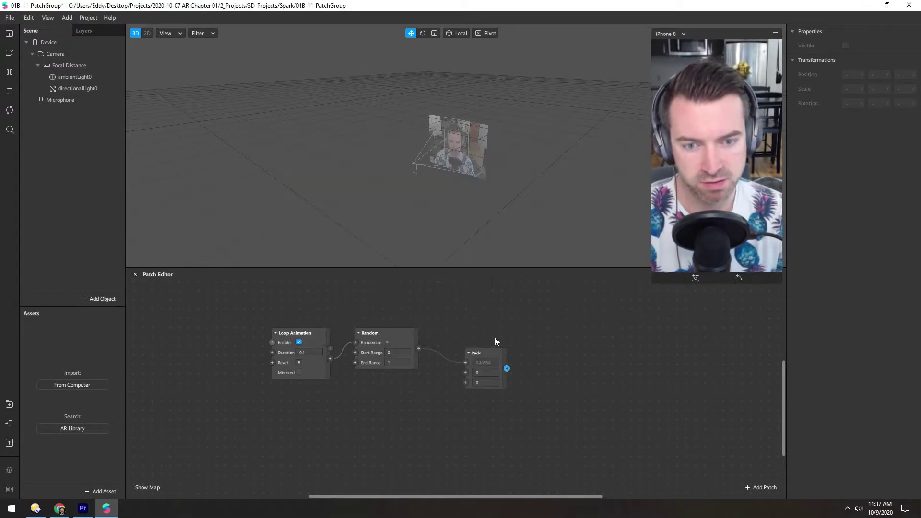
left_click_drag(488, 353, 459, 329)
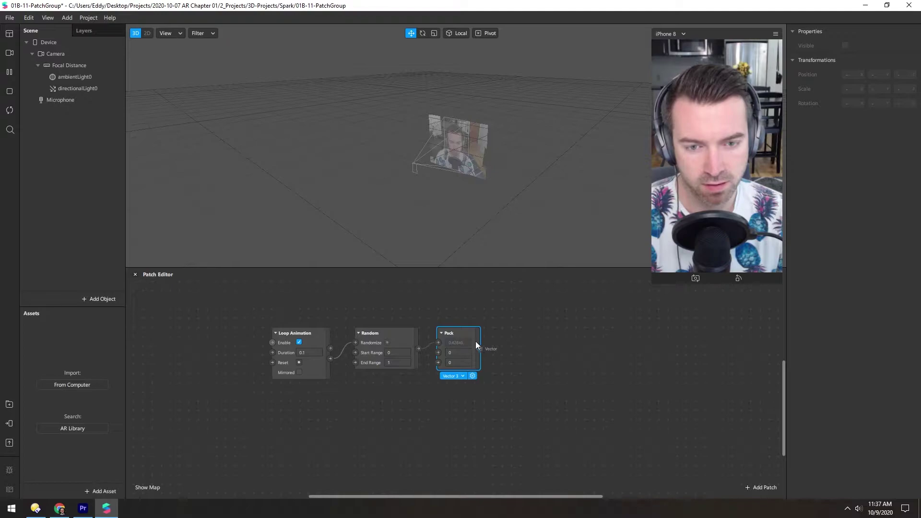
left_click(455, 376)
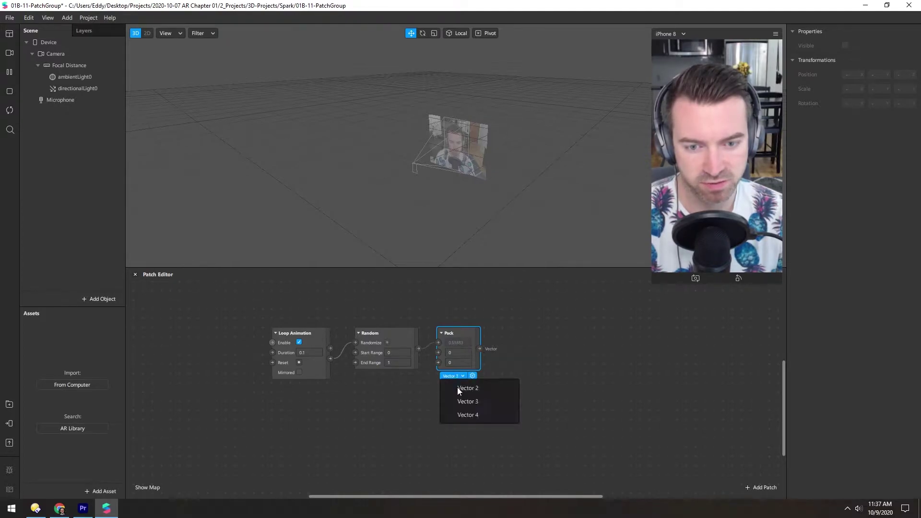
left_click(462, 413)
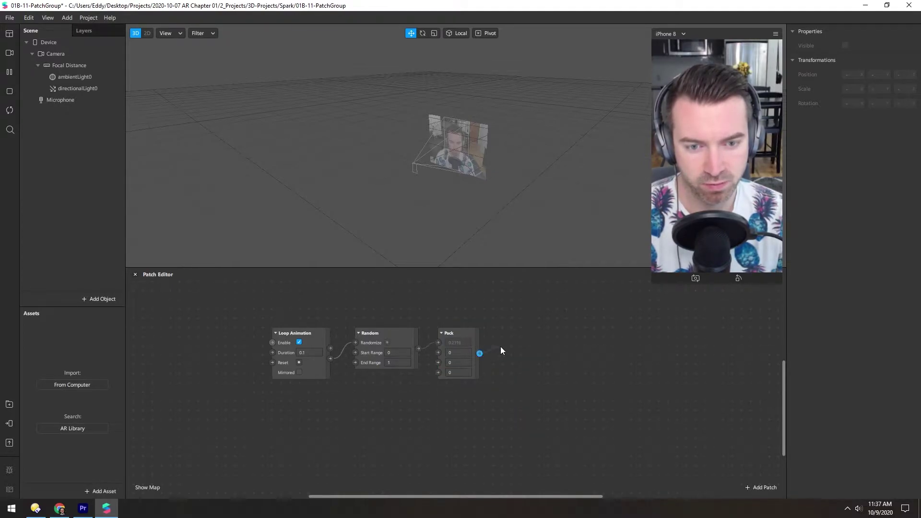
Add a Value patch wired to Pack's output and change its type to Color.
left_click_drag(512, 341, 512, 341)
type("value")
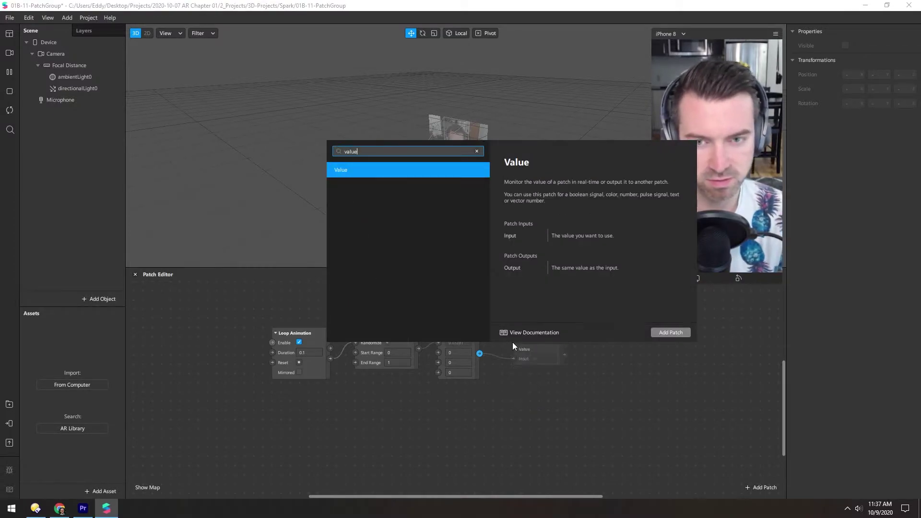
key("Return")
left_click(542, 349)
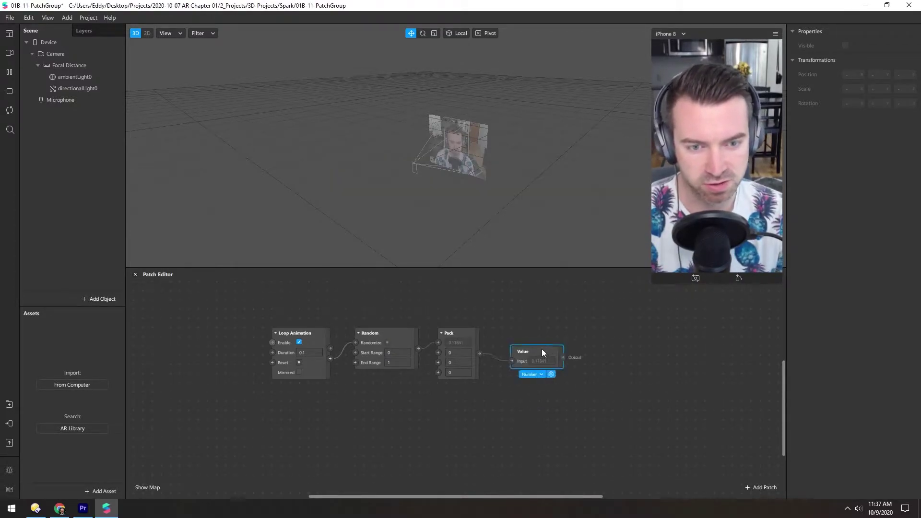
left_click(534, 374)
left_click(544, 399)
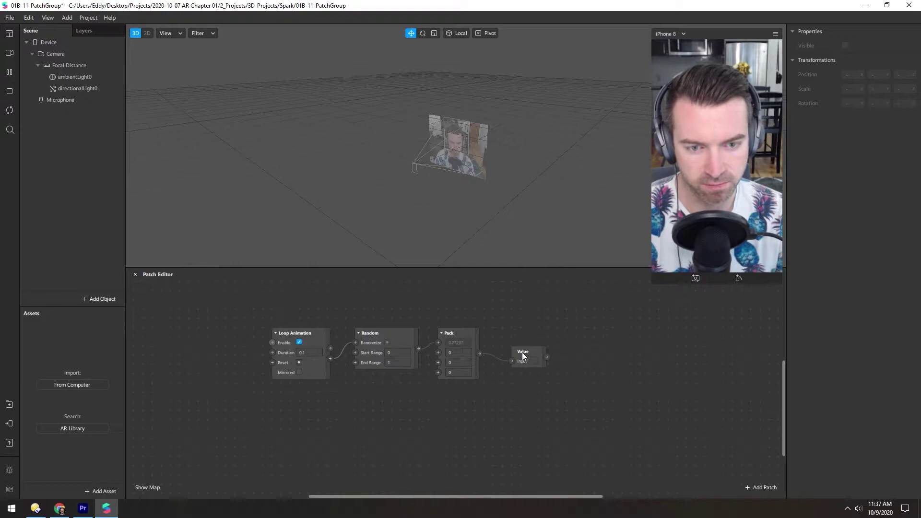
left_click_drag(513, 333, 510, 330)
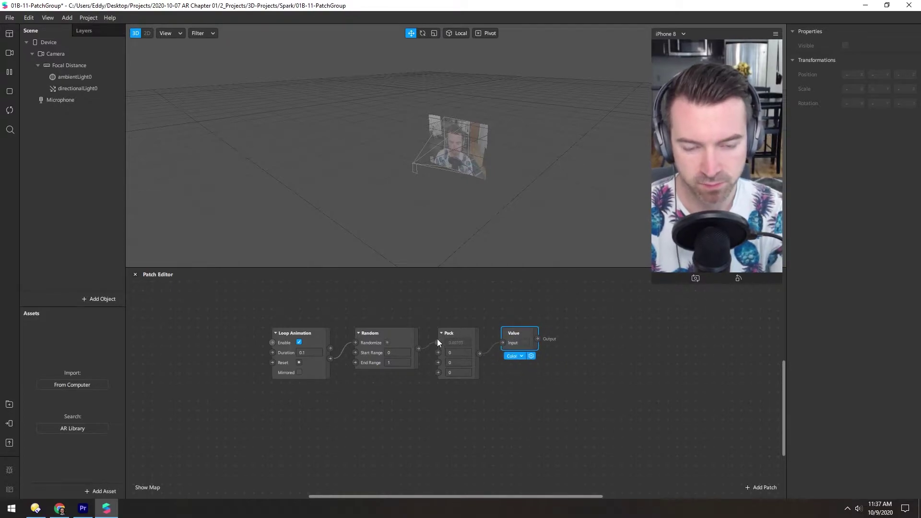
Set Pack's fourth component to 1 and wire Random's value into Pack's second input.
scroll(437, 337, "up", 2)
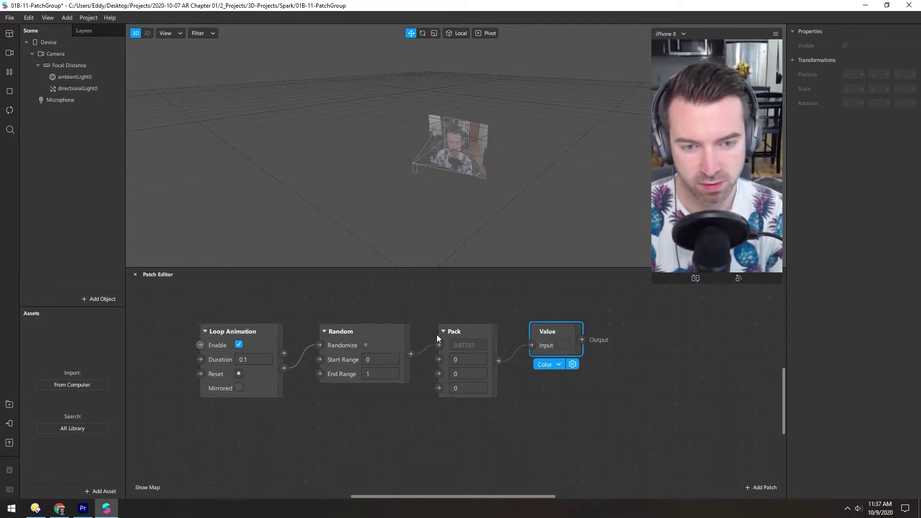
left_click(460, 388)
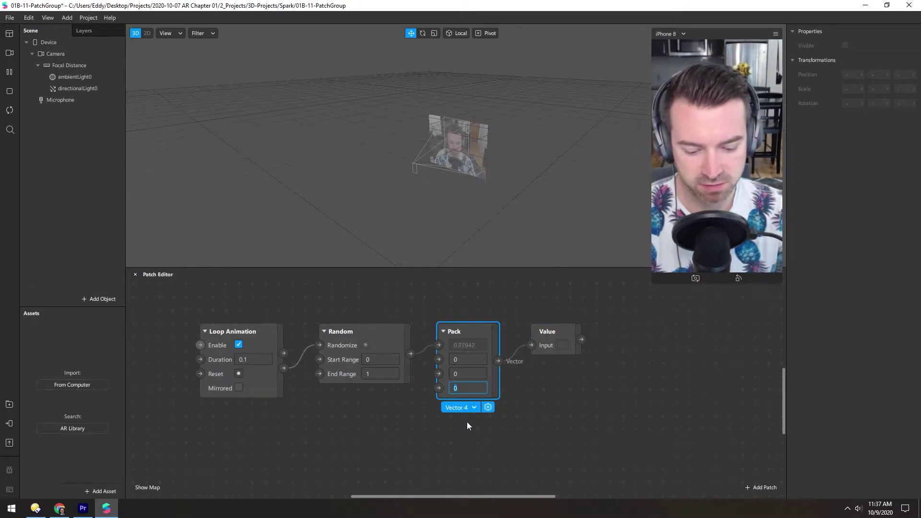
type("1")
key("Return")
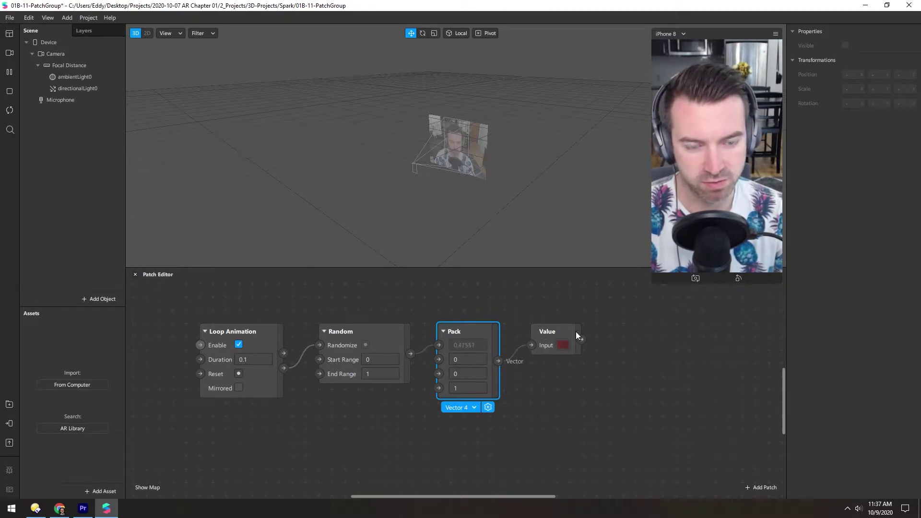
left_click(335, 331)
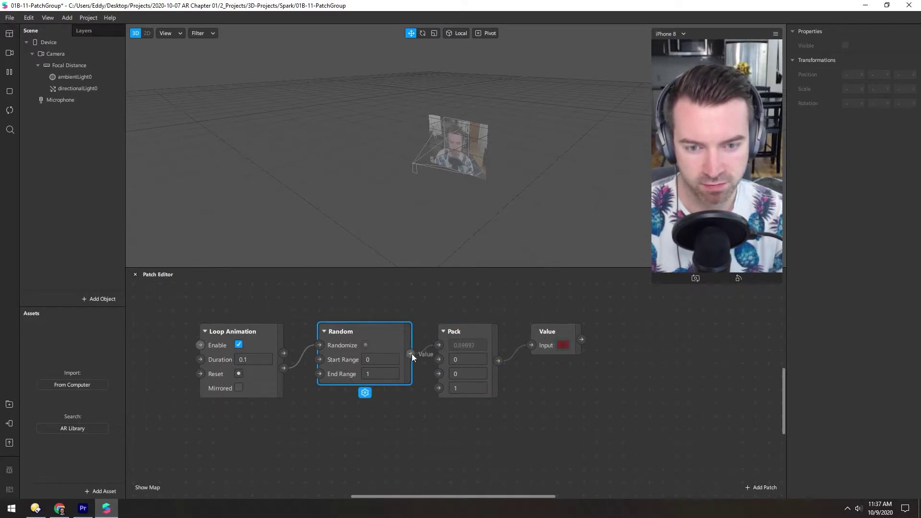
left_click_drag(411, 354, 438, 374)
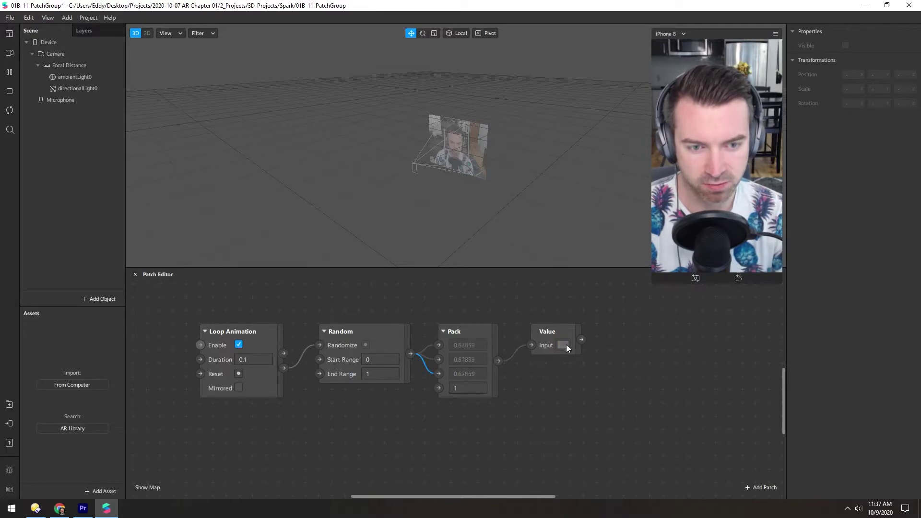
Duplicate the Random patch twice with Ctrl+D and wire the copies into Pack's second and third inputs.
left_click(358, 335)
key("ctrl+d")
left_click_drag(344, 376, 317, 414)
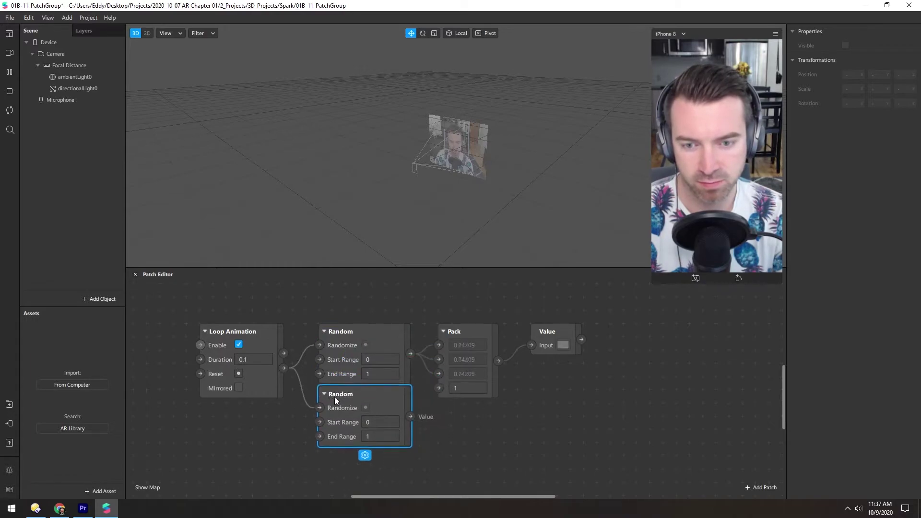
left_click_drag(311, 267, 316, 142)
key("ctrl+d")
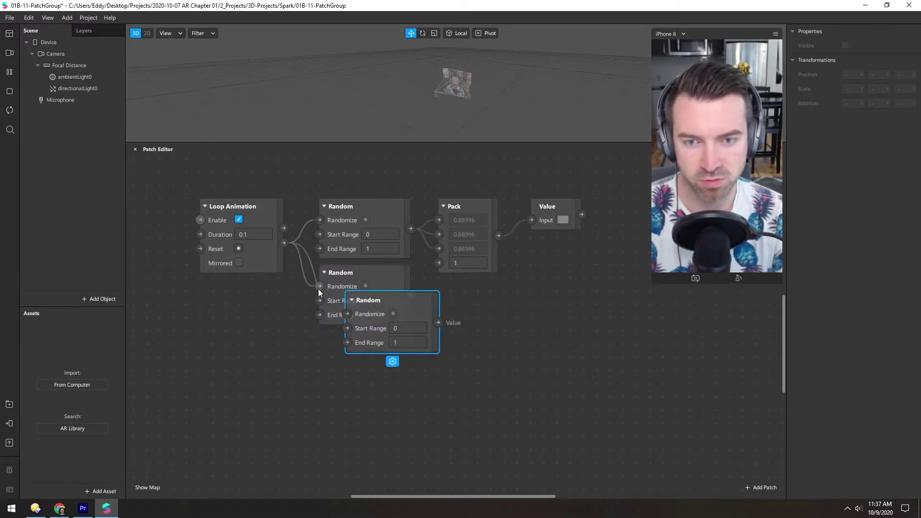
left_click_drag(372, 306, 344, 347)
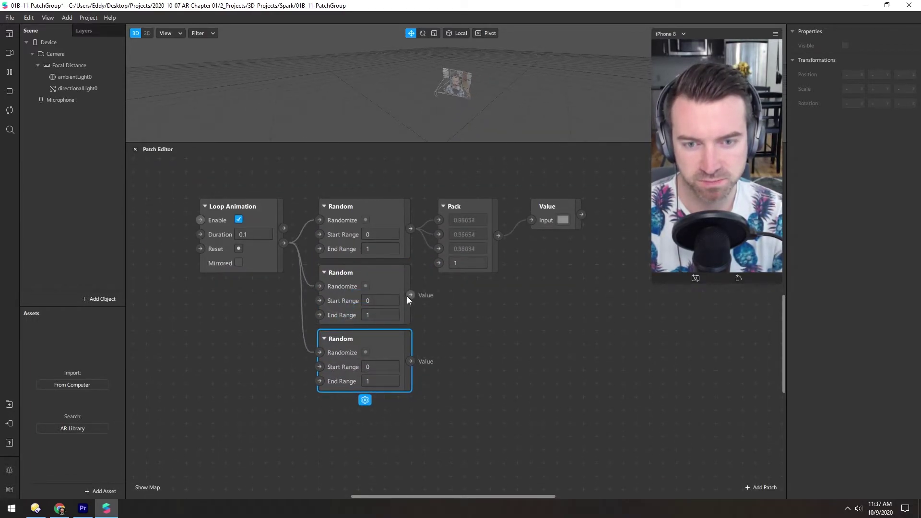
left_click_drag(410, 295, 439, 234)
left_click_drag(413, 360, 439, 248)
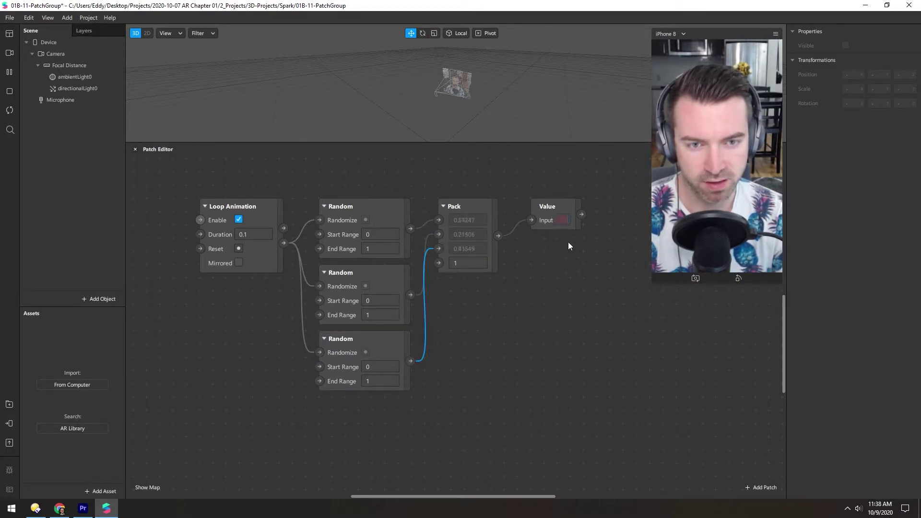
left_click(221, 322)
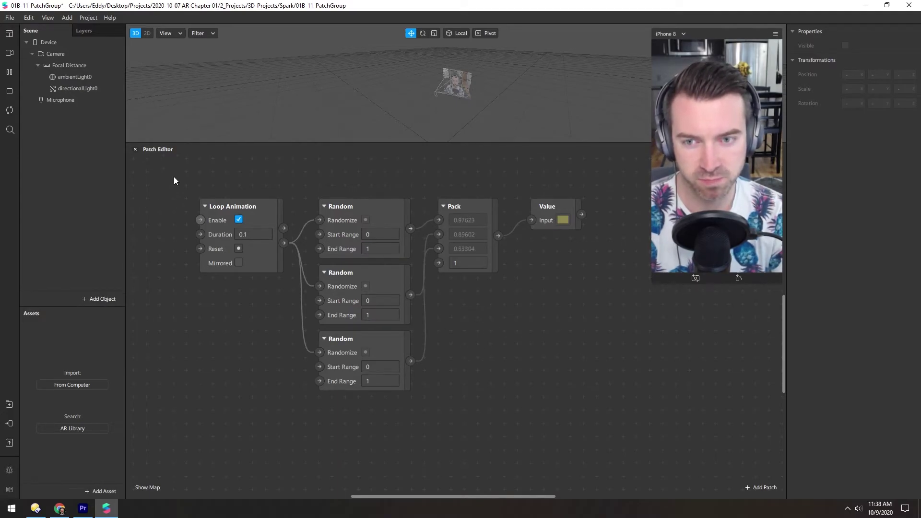
Group all six selected patches into one group named 'Random Colors'.
left_click_drag(174, 173, 600, 408)
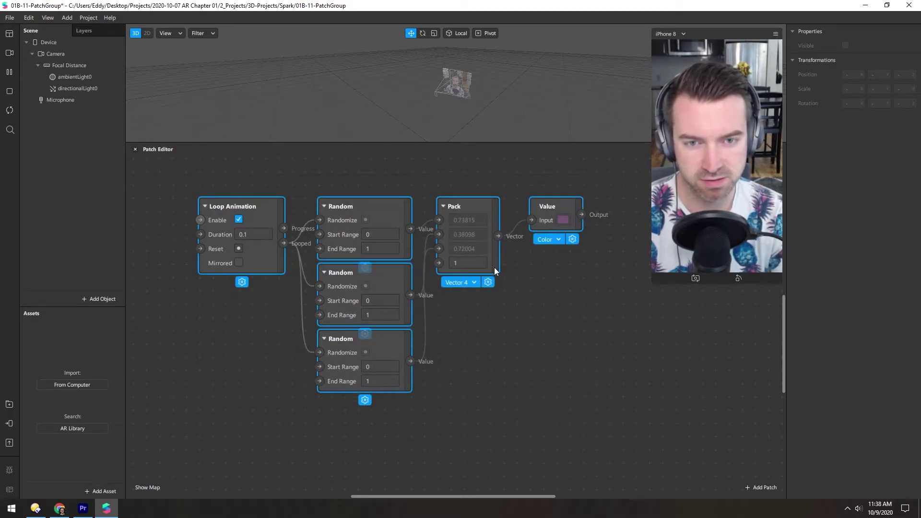
right_click(474, 208)
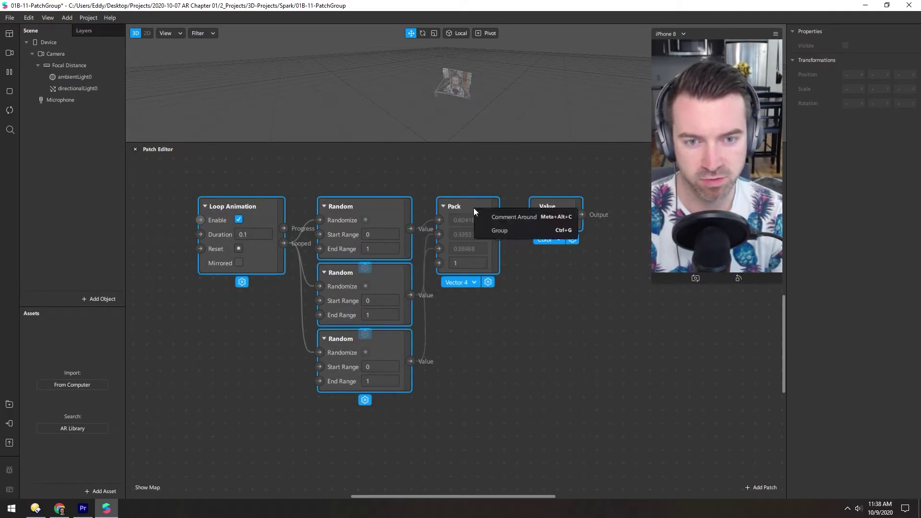
left_click(494, 229)
type("Ran")
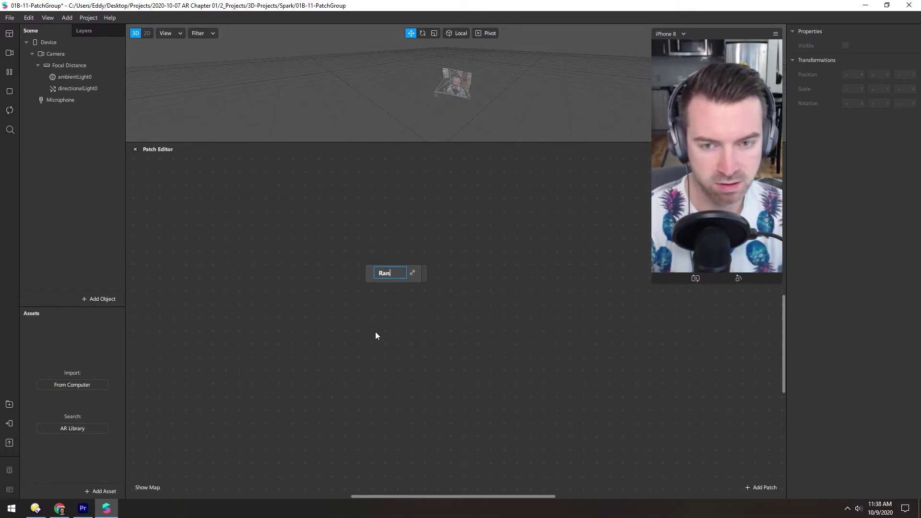
type("dom Colors")
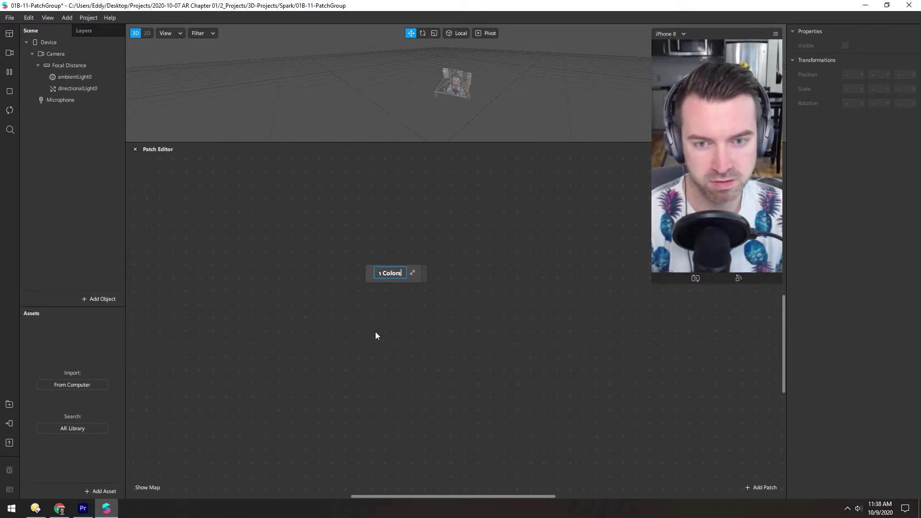
key("Return")
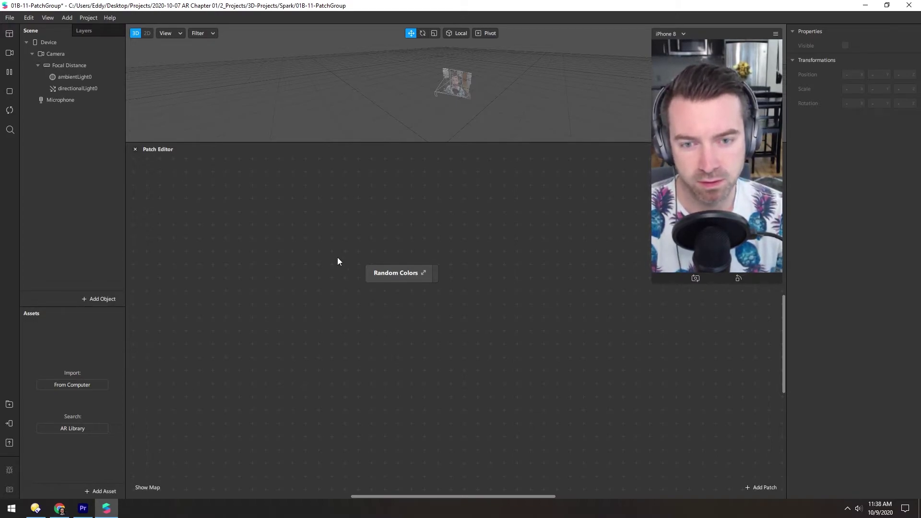
mouse_move(381, 278)
left_mouse_down()
mouse_move(341, 284)
mouse_move(366, 278)
left_mouse_up()
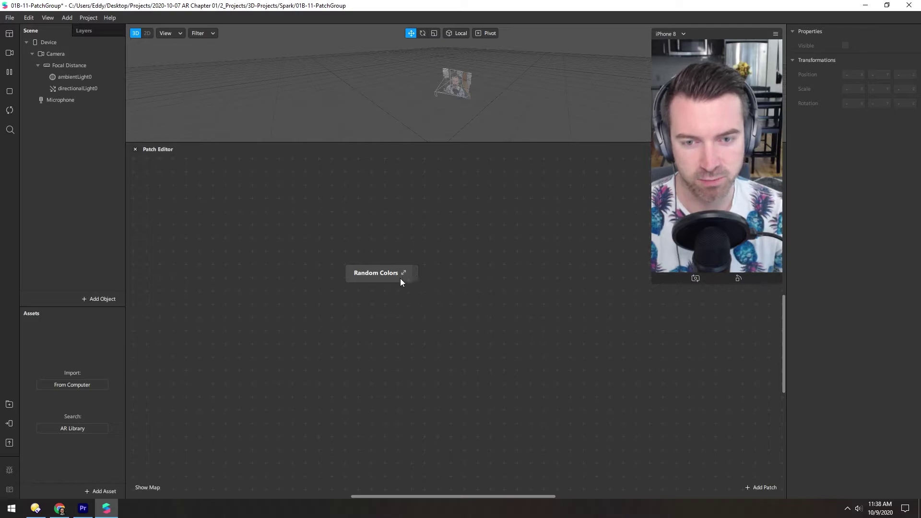
In Group Properties, add an output named 'Random Color' with Type set to Color.
right_click(372, 274)
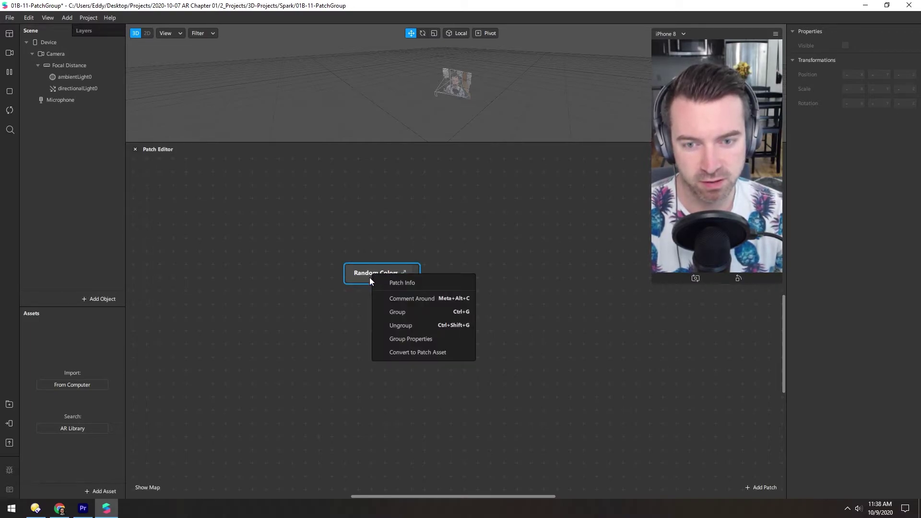
left_click(396, 340)
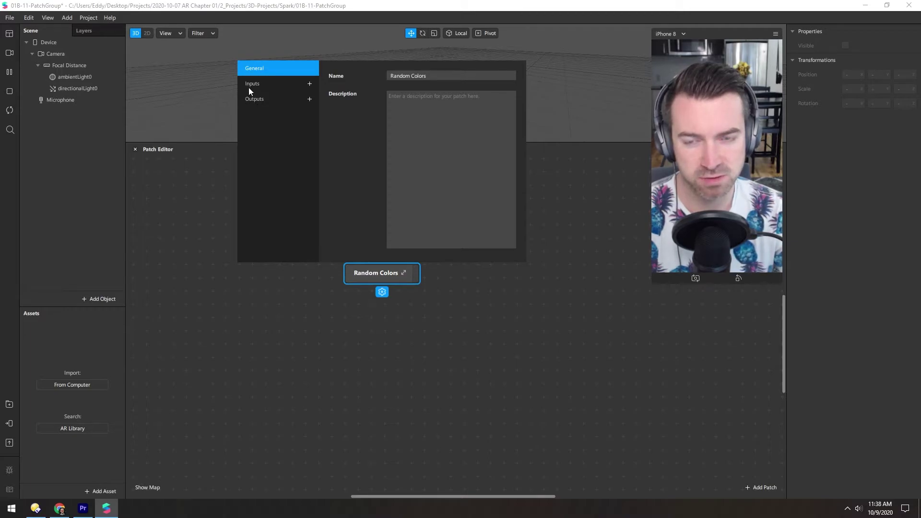
left_click(310, 98)
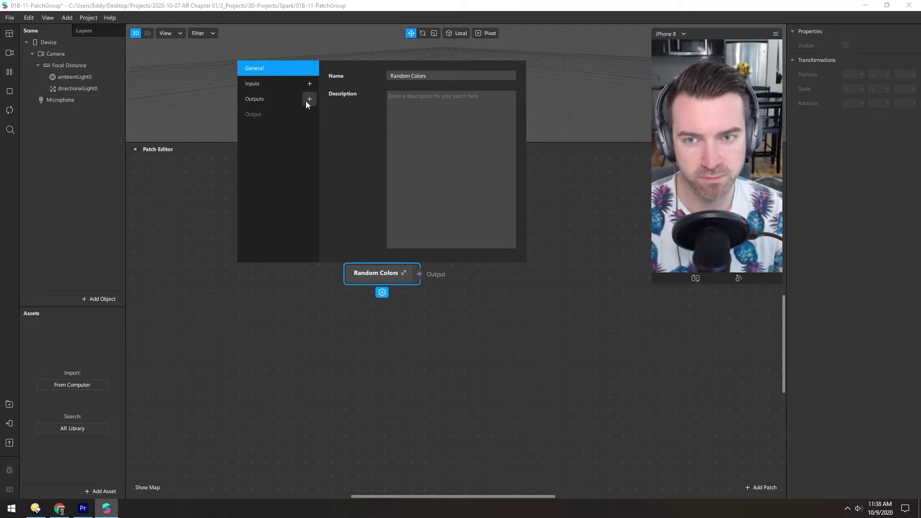
left_click(263, 115)
double_click(411, 76)
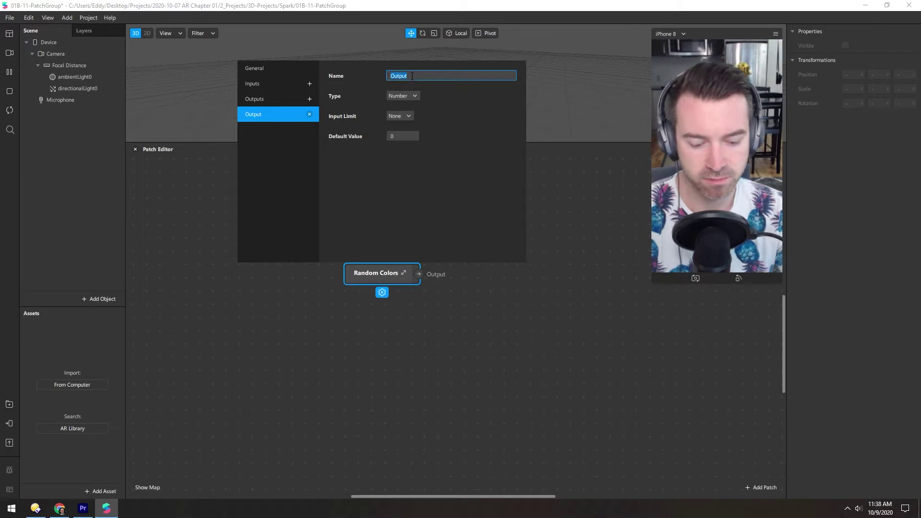
type("RAn")
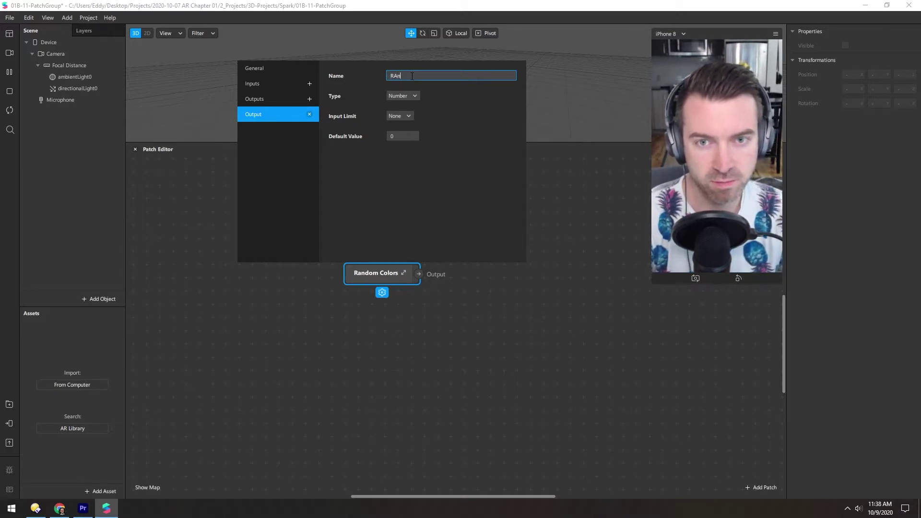
key("BackSpace")
key("BackSpace")
type("andom Color")
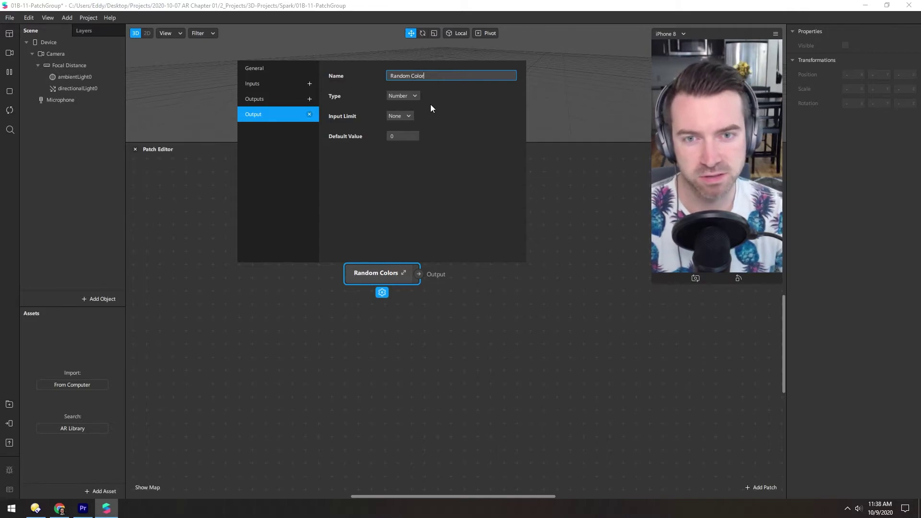
left_click(398, 96)
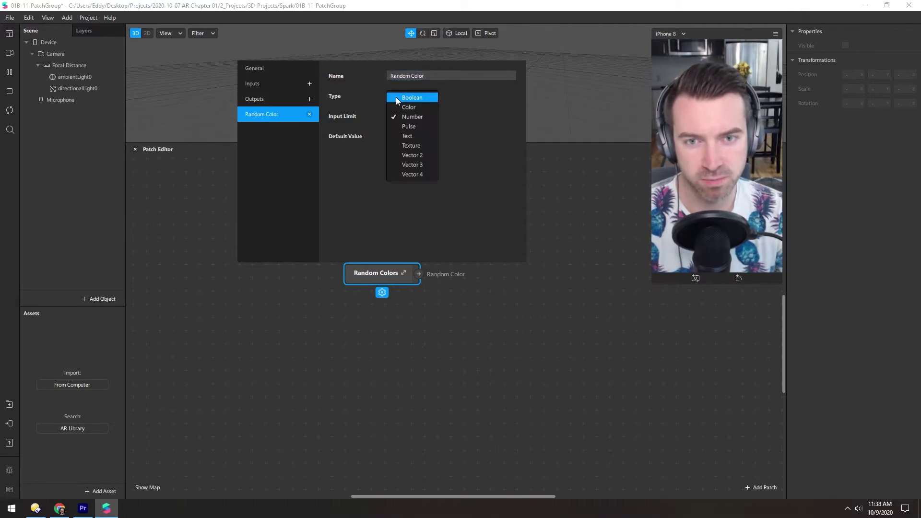
left_click(403, 108)
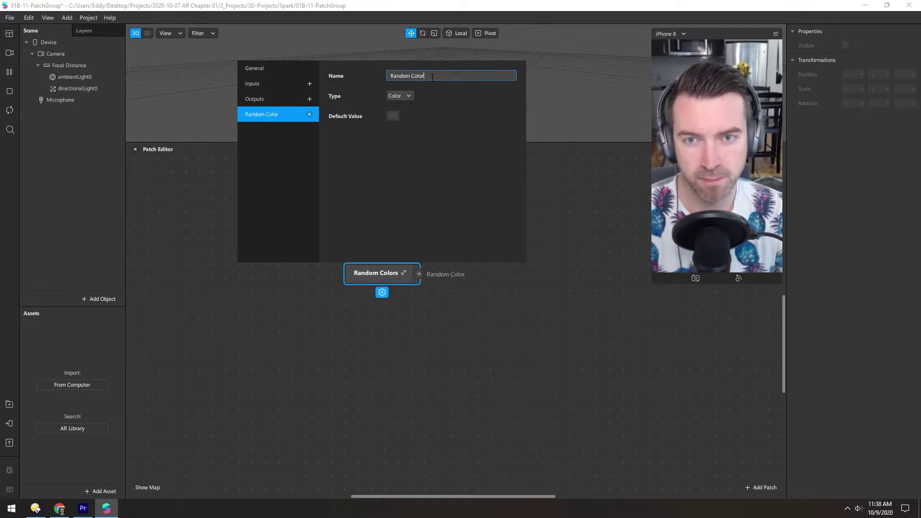
left_click(314, 334)
Attach a new Value patch to the group's Random Color output and set its type to Color.
left_click_drag(421, 273, 456, 284)
type("value")
key("Return")
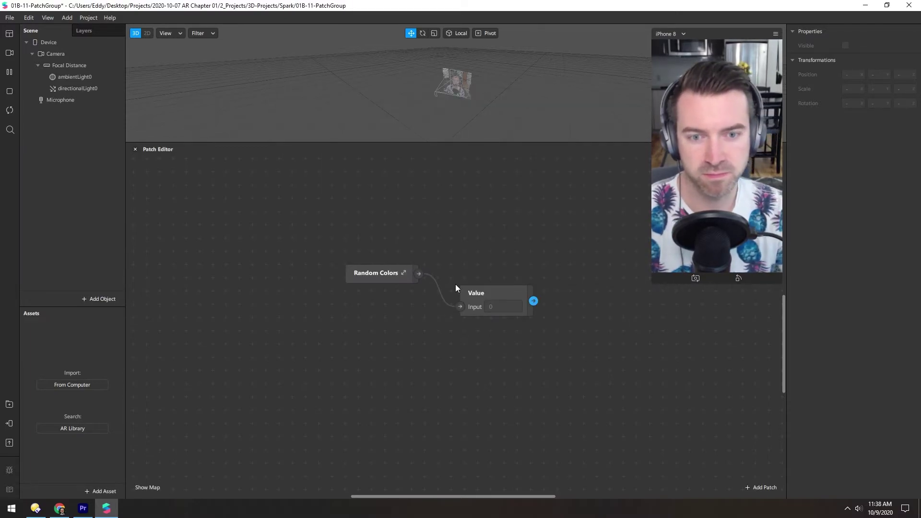
left_click(476, 294)
left_click(501, 326)
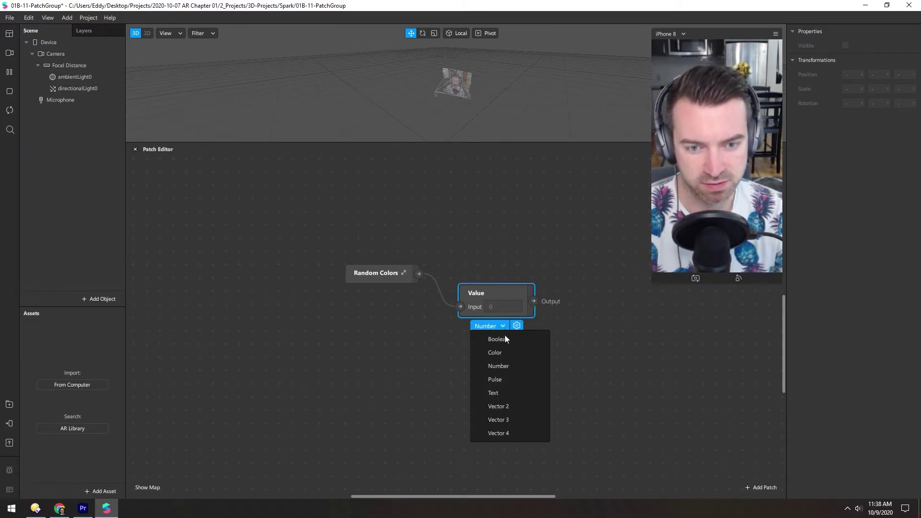
left_click(501, 354)
left_click_drag(481, 304, 459, 269)
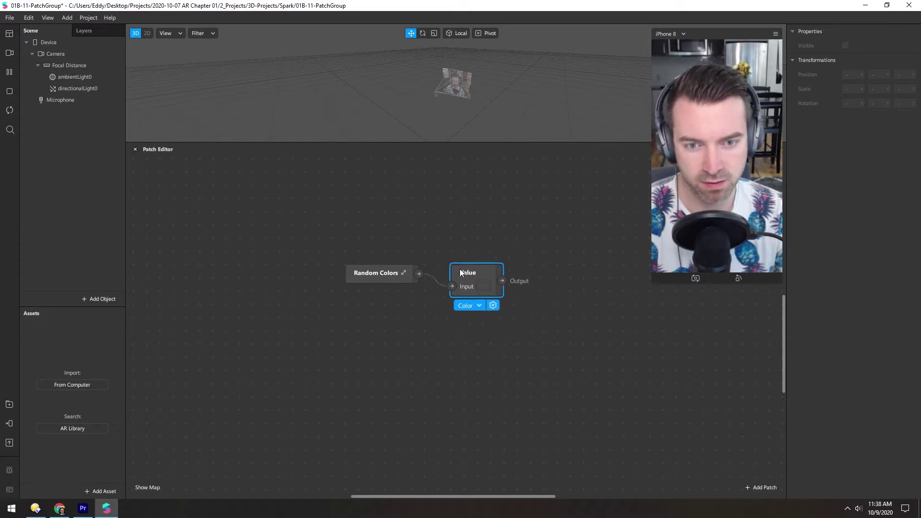
left_click(425, 329)
left_click(485, 288)
left_click(341, 350)
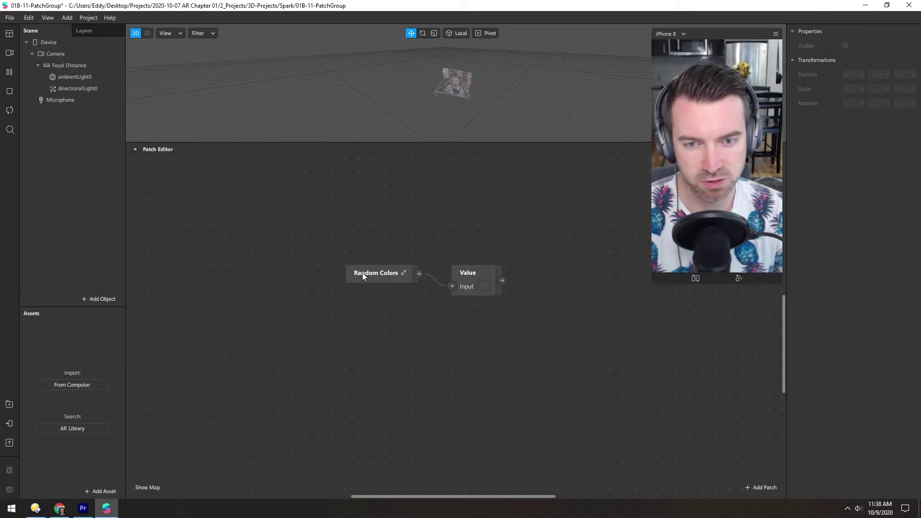
Inside the Random Colors group, position the Random Color output node and wire Pack's output into it.
left_click(404, 272)
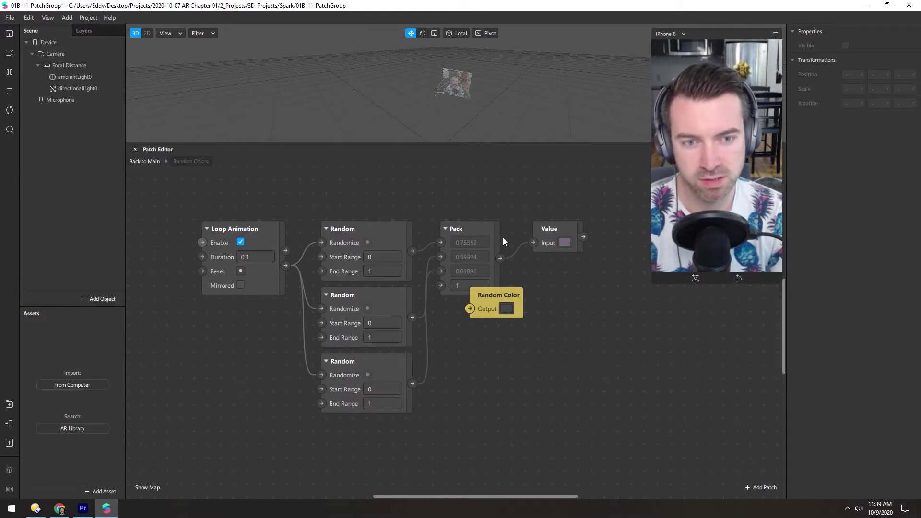
left_click_drag(428, 295, 475, 297)
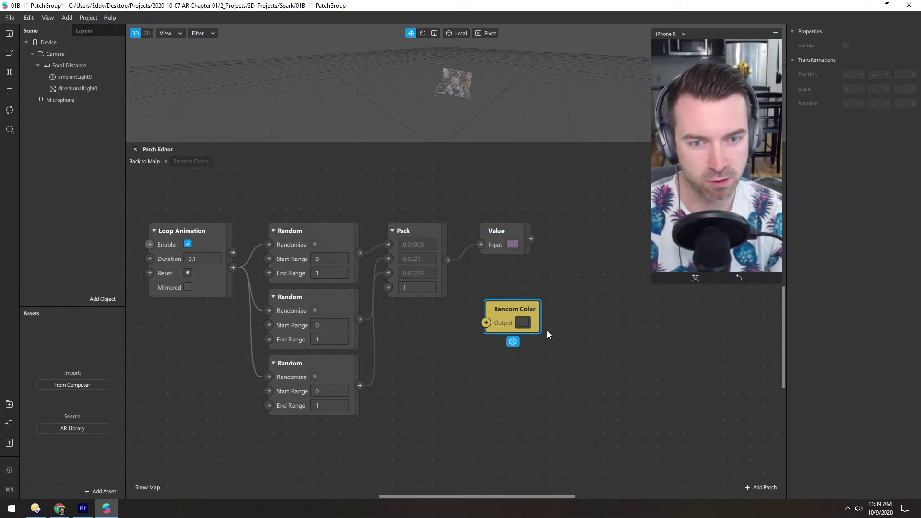
left_click_drag(503, 314, 517, 268)
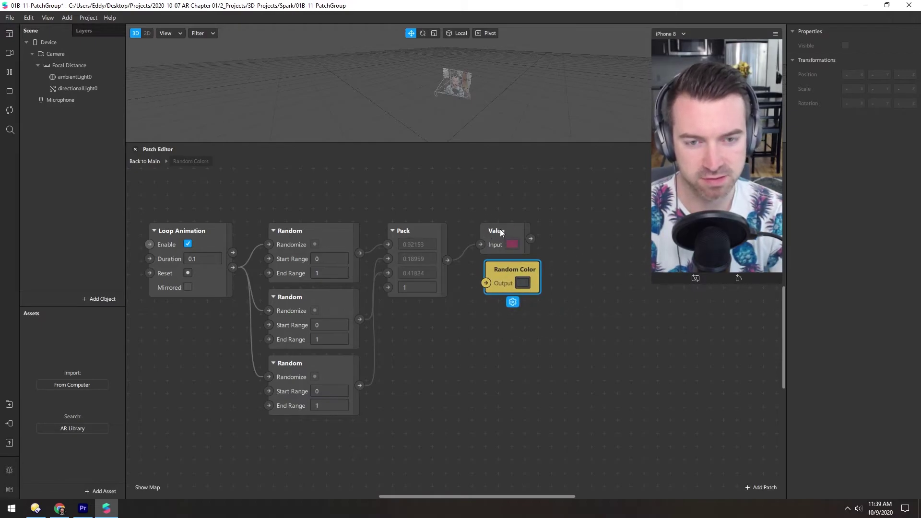
left_click_drag(447, 260, 486, 283)
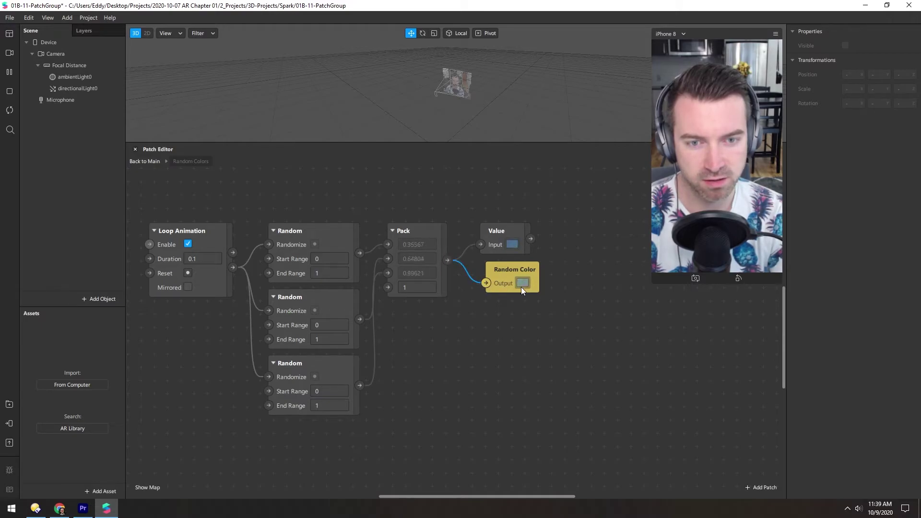
Go back to the main graph and select the Random Colors group node.
left_click(141, 162)
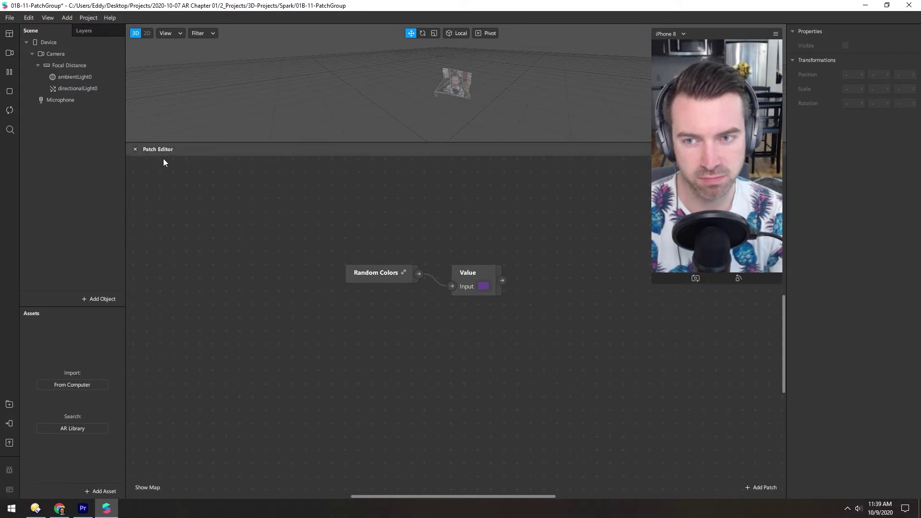
left_click(365, 276)
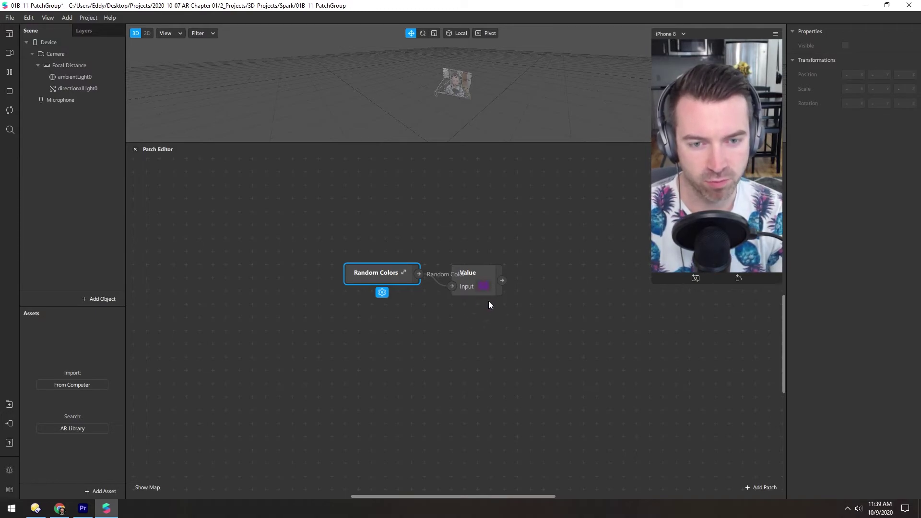
left_click(496, 334)
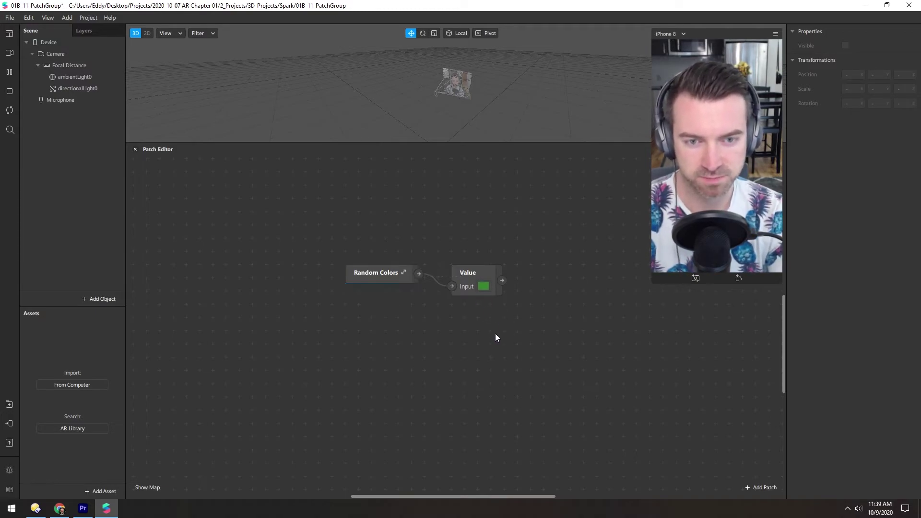
left_click(367, 276)
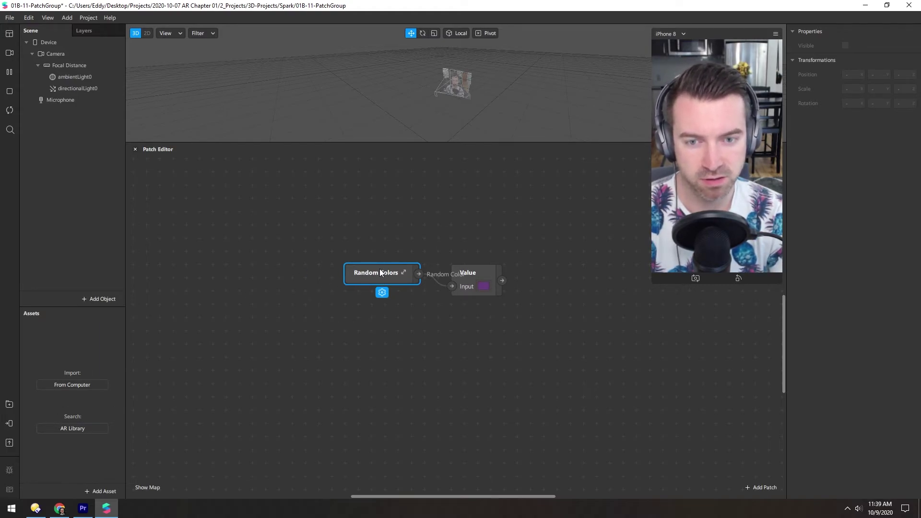
Convert the Random Colors group into a patch asset and select it in the Assets panel.
right_click(378, 272)
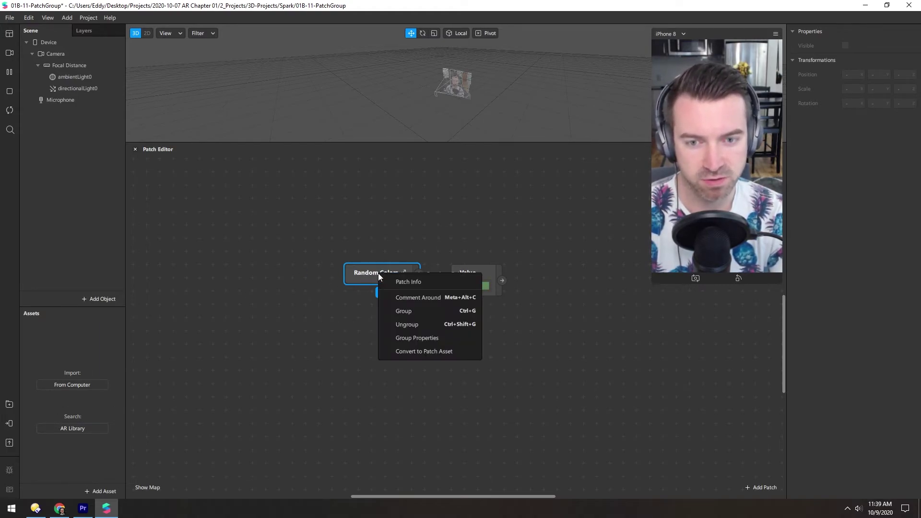
left_click(430, 350)
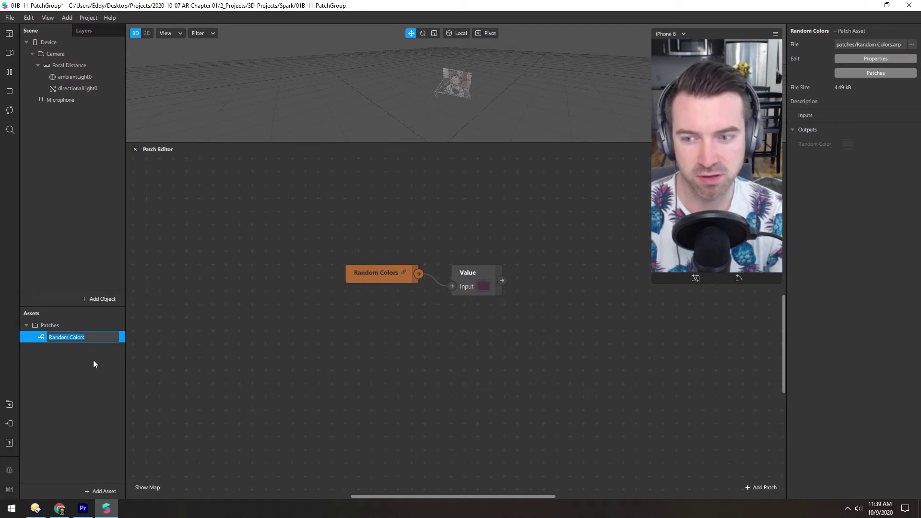
left_click(79, 366)
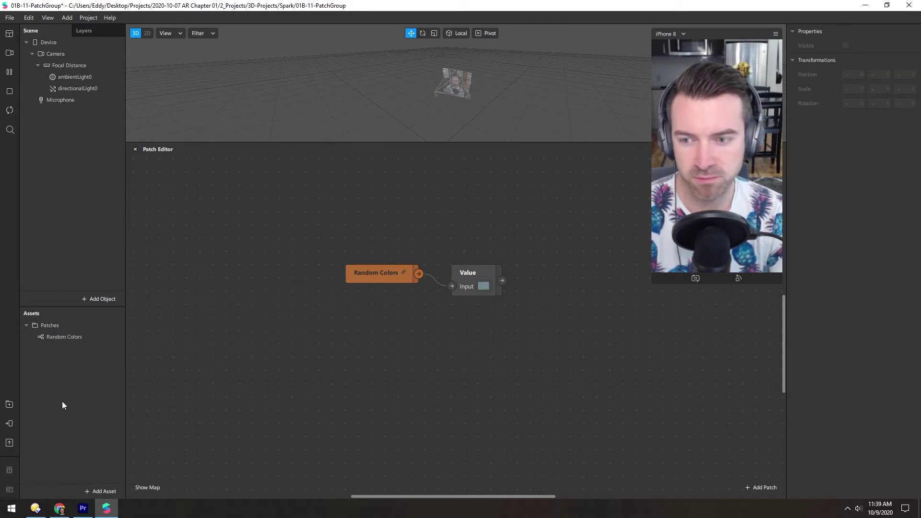
left_click(42, 338)
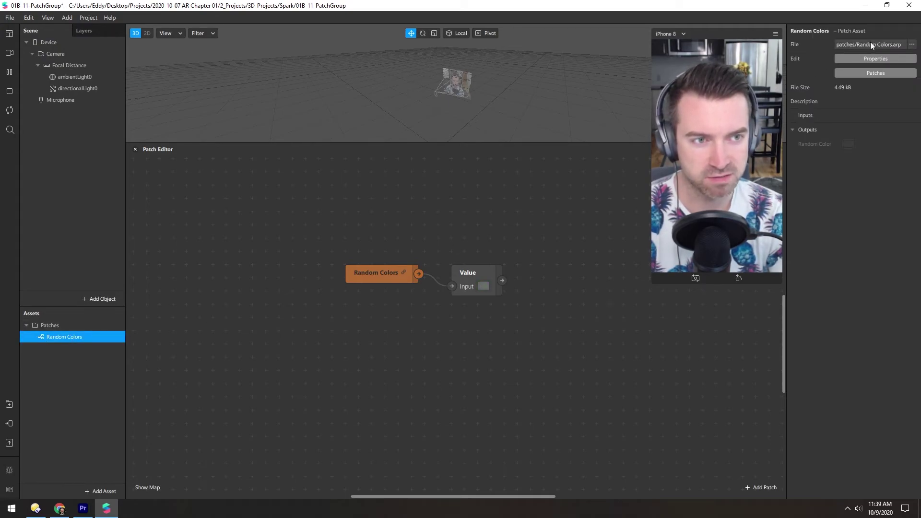
left_click(911, 44)
Reveal Random Colors.arp in Explorer, confirm it sits in 01B-11-PatchGroup/patches, then return to Spark AR.
left_click(865, 67)
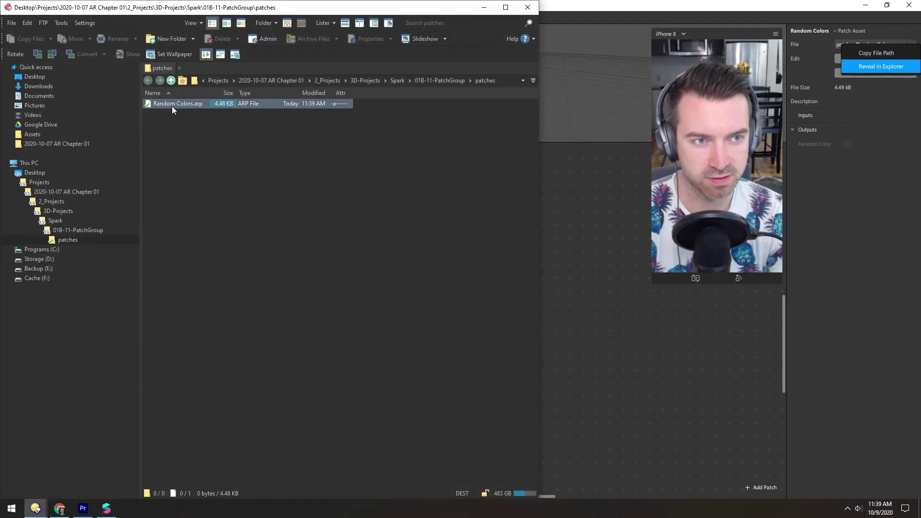
left_click(439, 80)
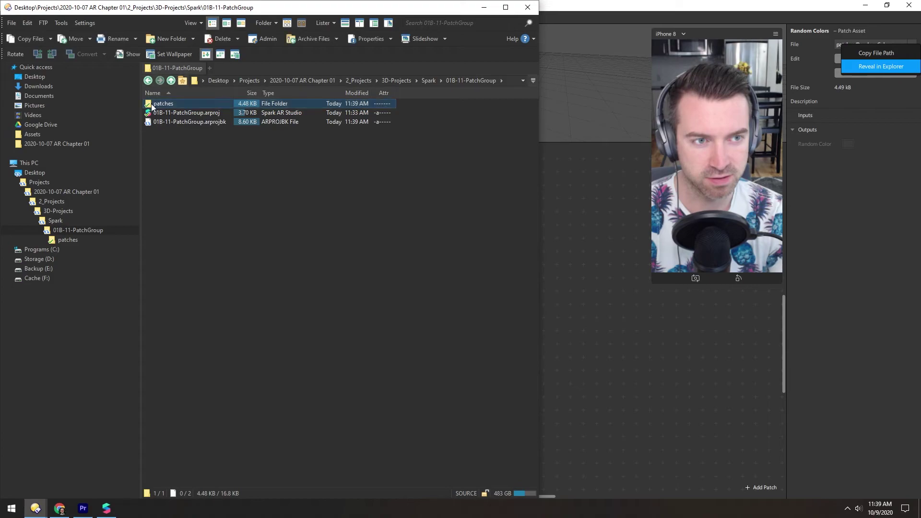
double_click(151, 103)
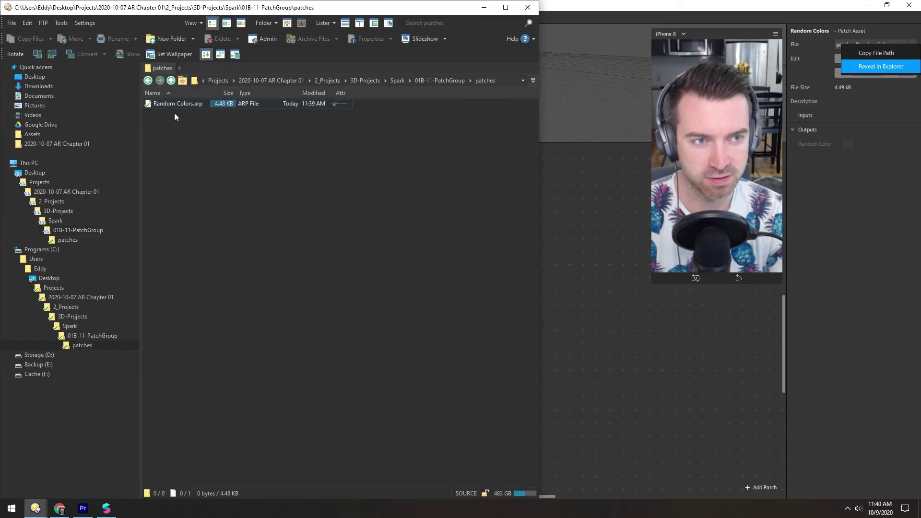
left_click(581, 57)
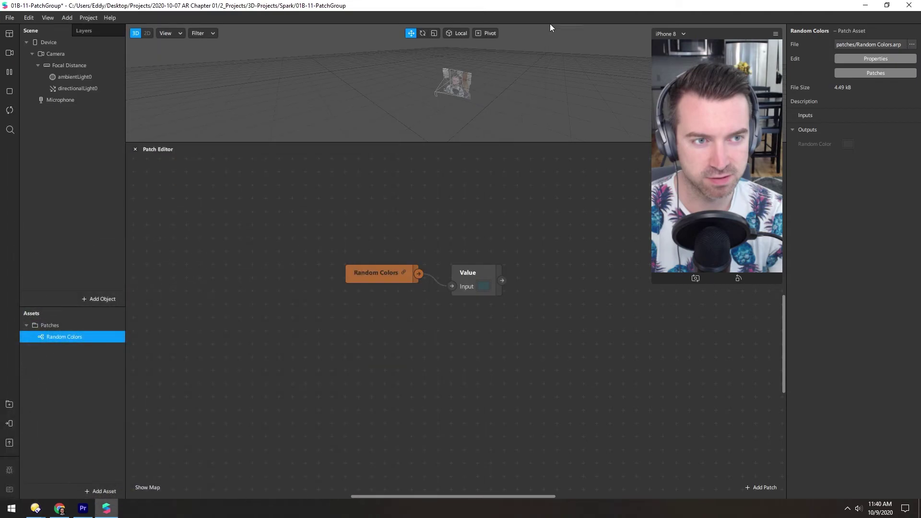
Open the Random Colors asset's internal patch graph, frame its nodes, and glance at its Properties.
left_click(874, 74)
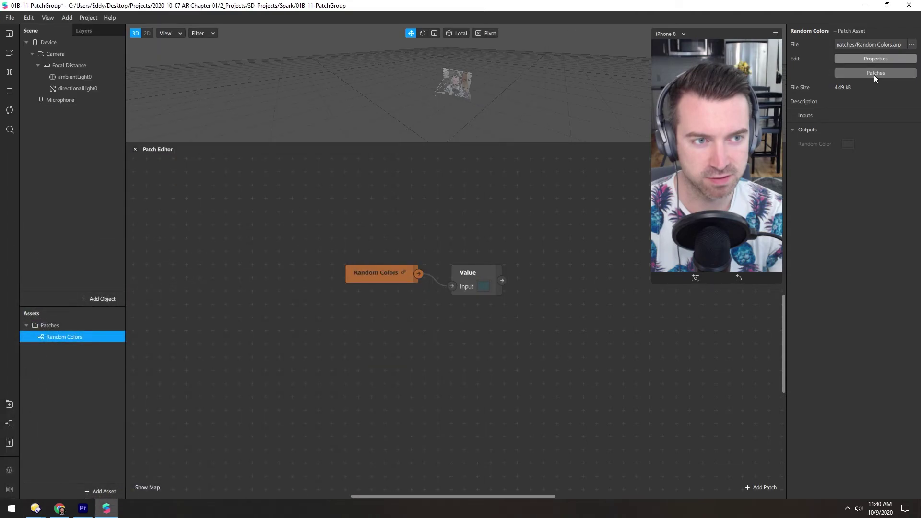
left_click_drag(315, 255, 243, 337)
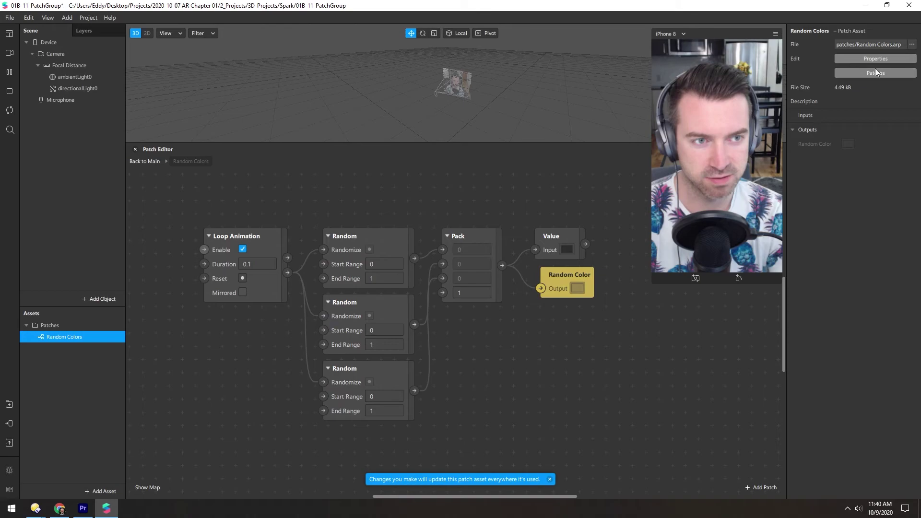
left_click(864, 59)
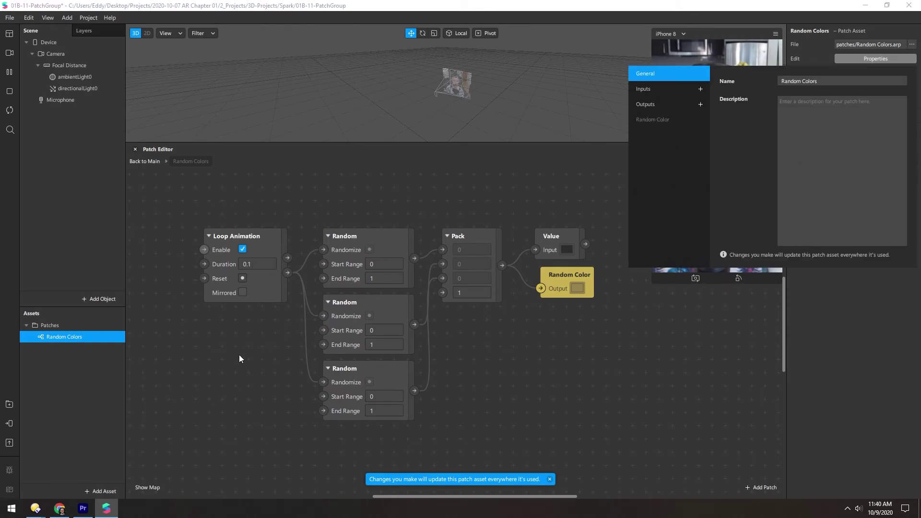
left_click(223, 341)
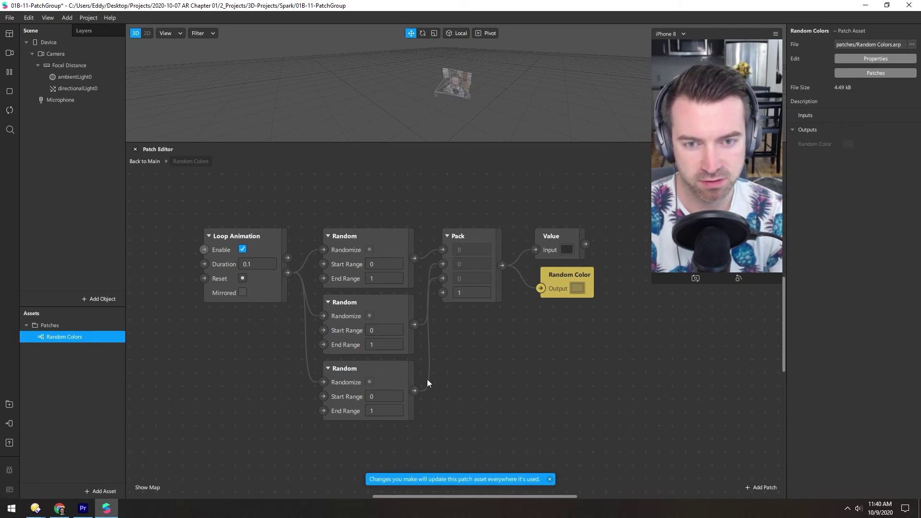
Set the first Random patch's End Range to 0.1 inside the Random Colors asset.
left_click(341, 244)
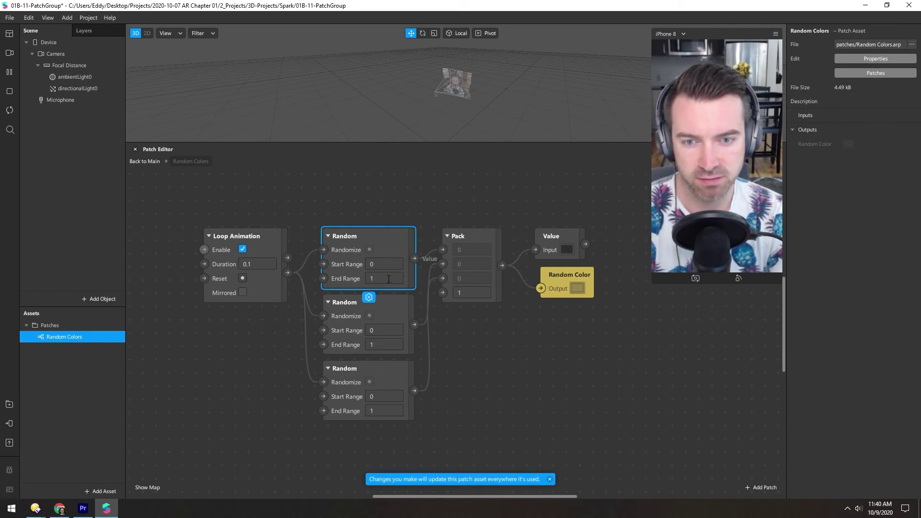
left_click(389, 279)
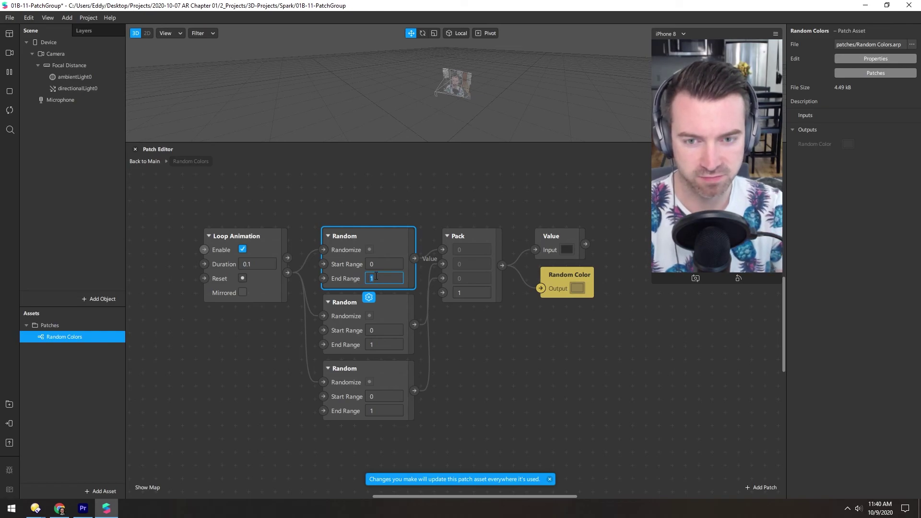
type("0.1")
key("Return")
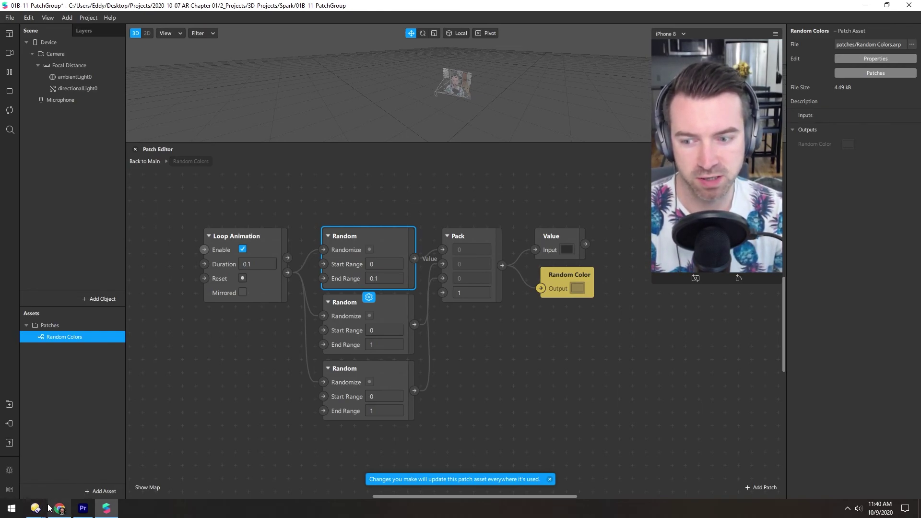
Bring the Directory Opus window showing Random Colors.arp back to the front.
mouse_move(38, 509)
left_click(84, 476)
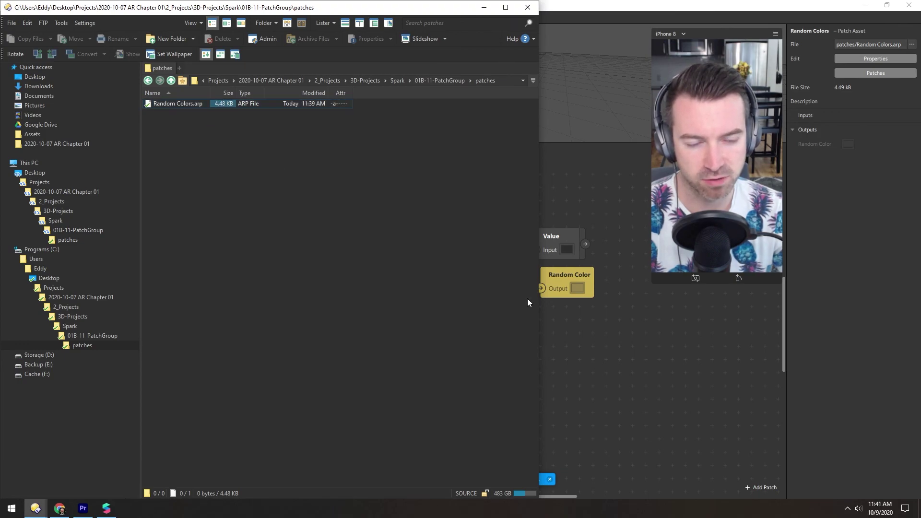
Return to Spark AR Studio showing the edited Random Colors asset graph.
left_click(606, 345)
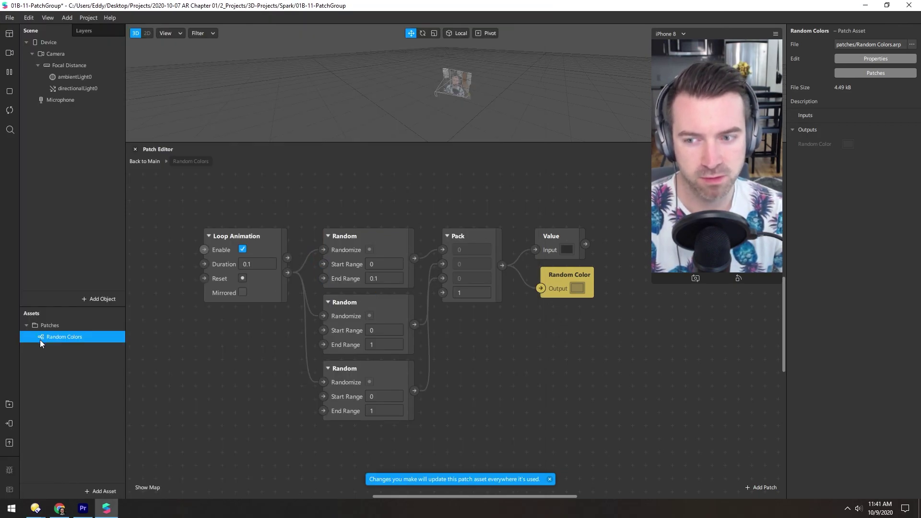